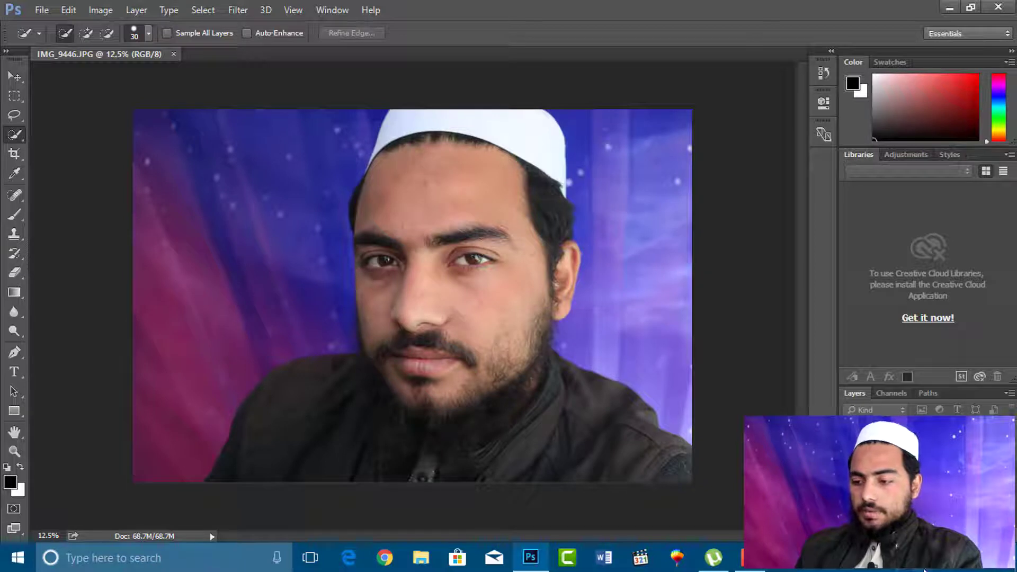
pyautogui.click(1001, 568)
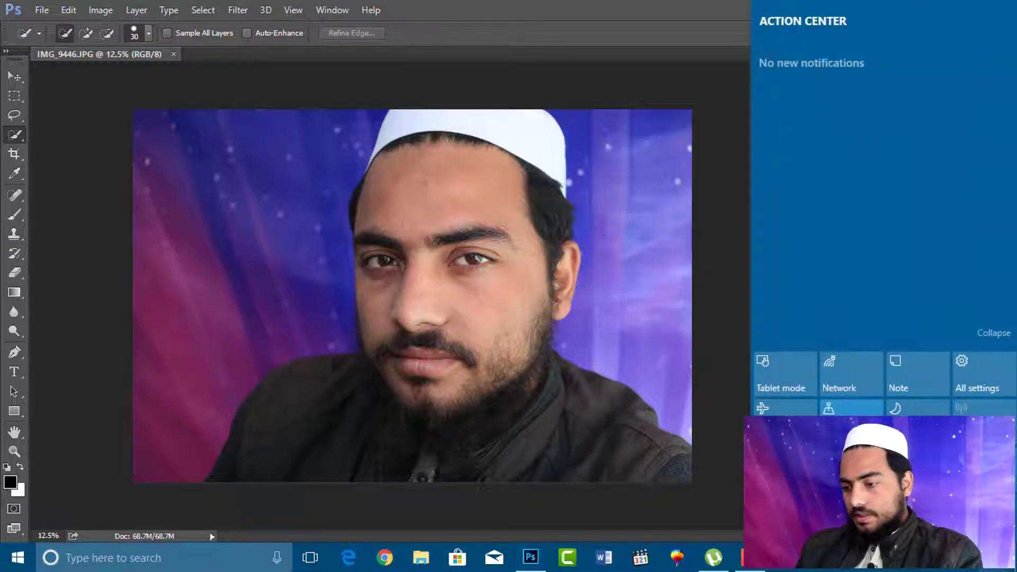
pyautogui.click(693, 80)
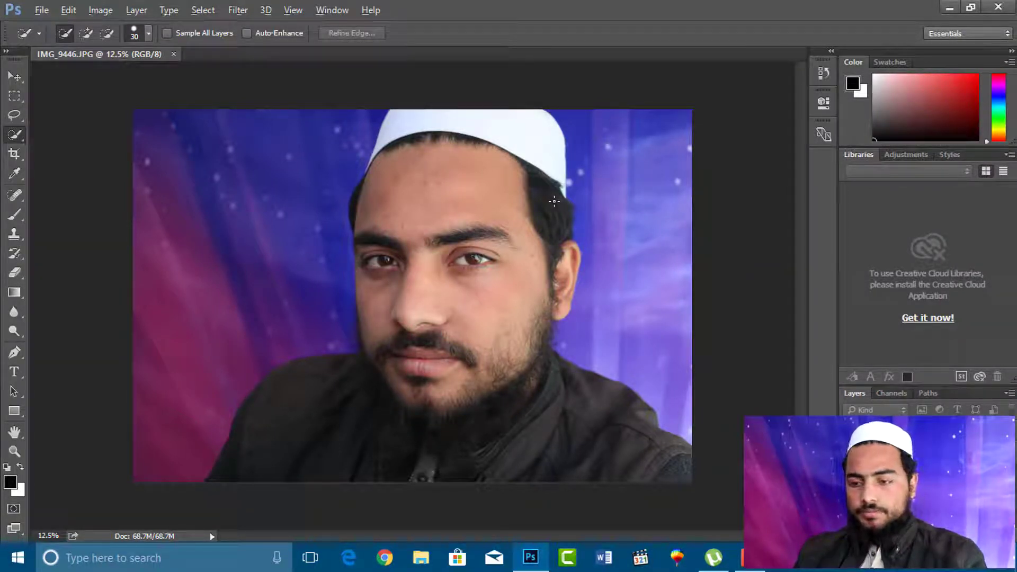
# Using the Spot Healing Brush at size 80, remove the dark spot and nearby blemishes in the middle of the forehead
pyautogui.scroll(5, 434, 247)
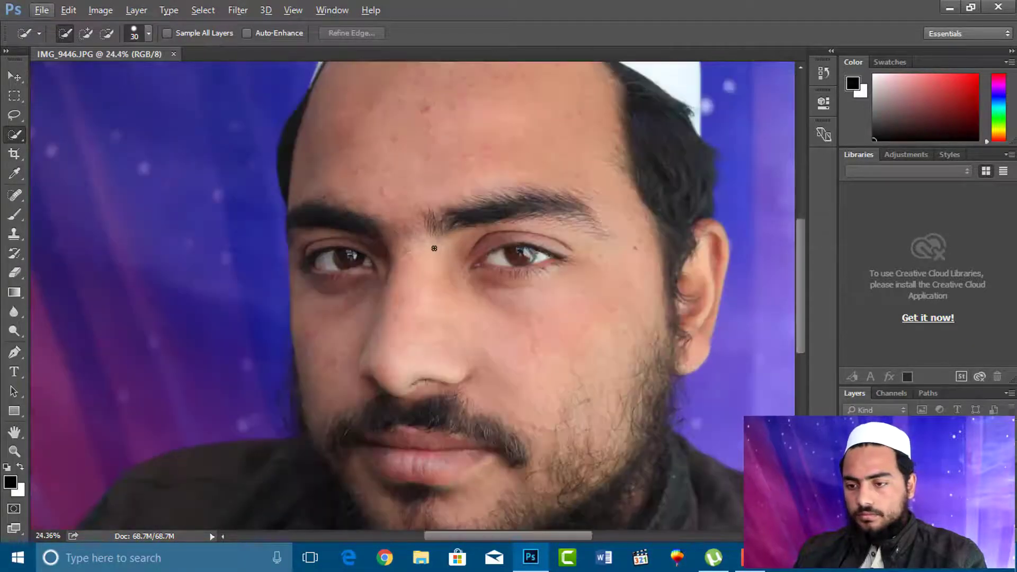
pyautogui.scroll(2, 504, 197)
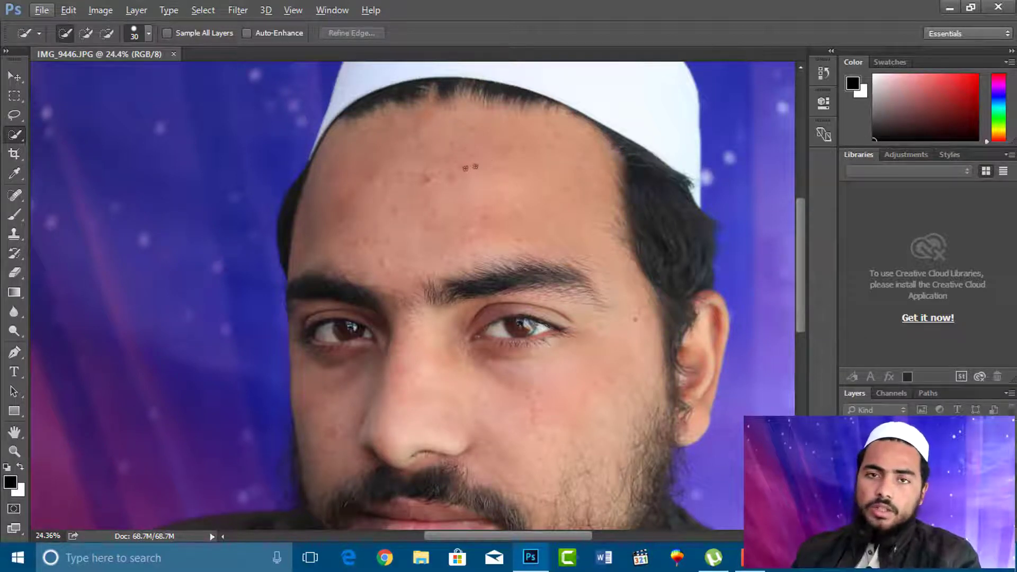
pyautogui.click(10, 203)
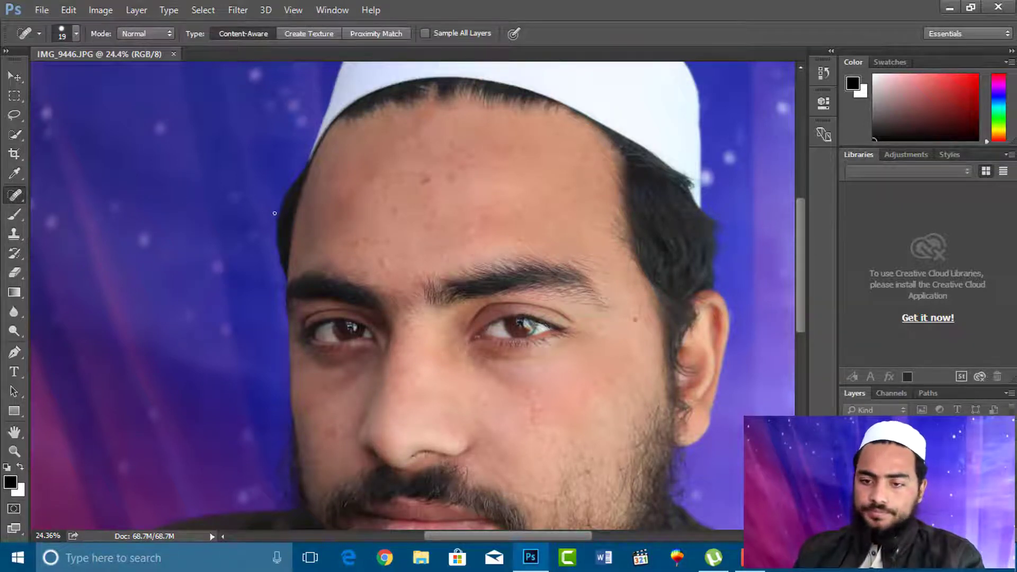
pyautogui.press(']')
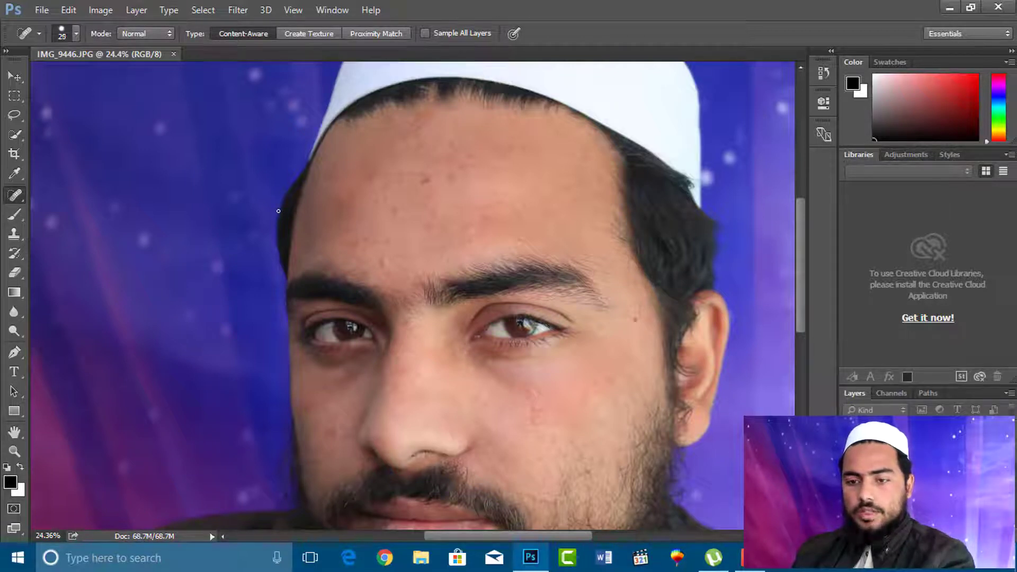
pyautogui.press(']')
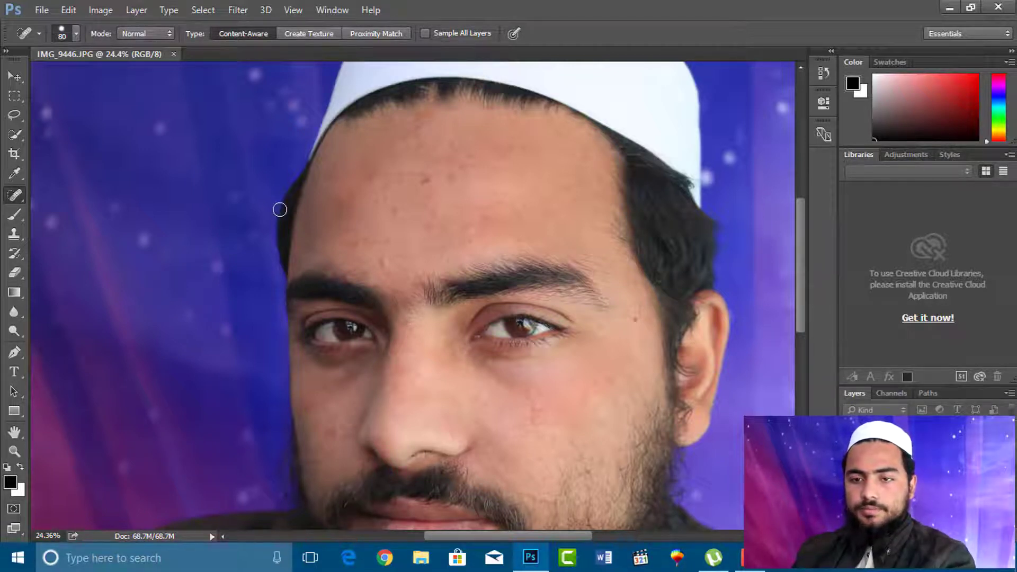
pyautogui.click(427, 180)
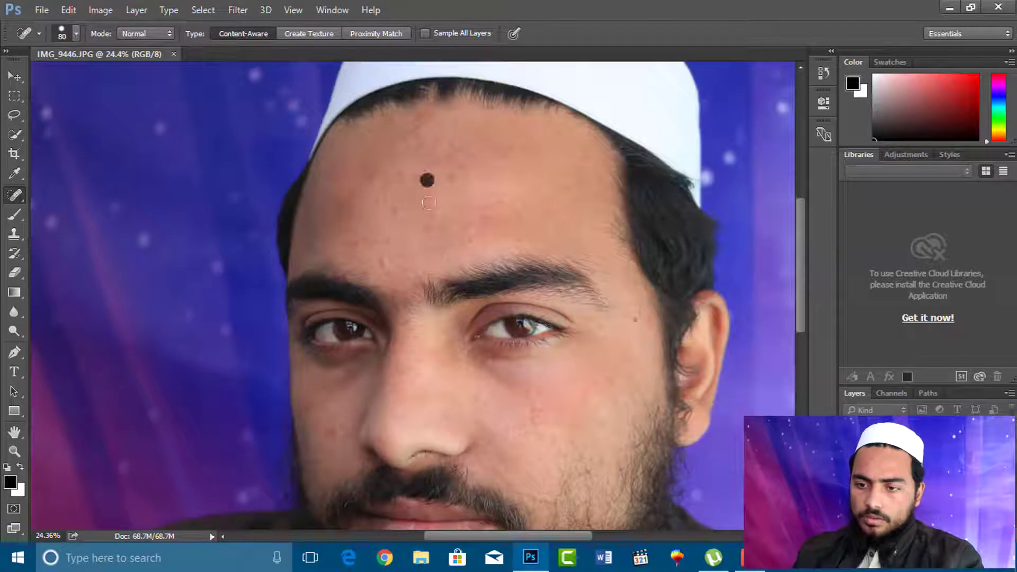
pyautogui.click(424, 222)
pyautogui.click(433, 211)
pyautogui.click(468, 226)
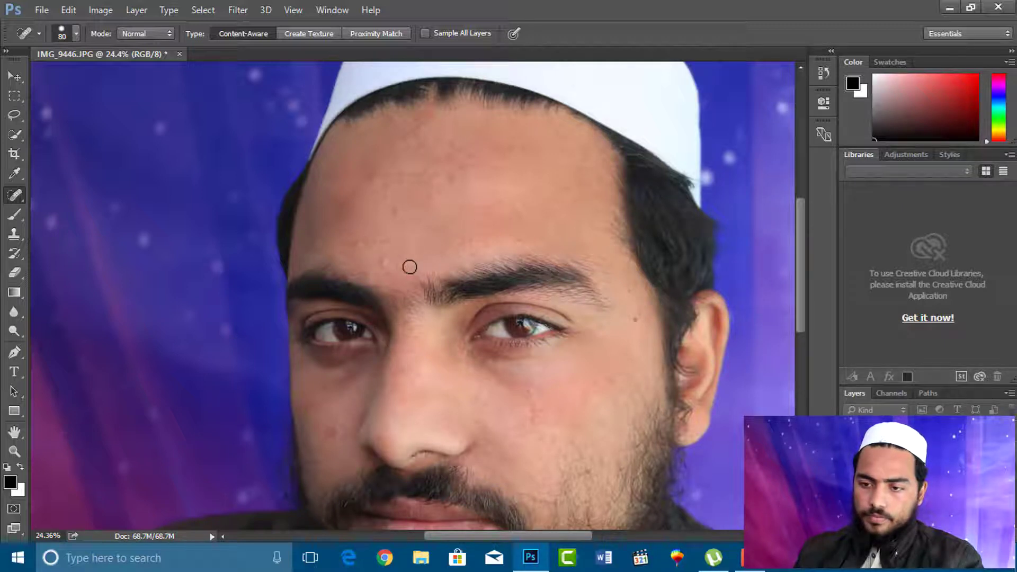
# Heal the small spots above the eyebrows and across the upper forehead with the Spot Healing Brush
pyautogui.click(381, 259)
pyautogui.click(381, 239)
pyautogui.click(403, 204)
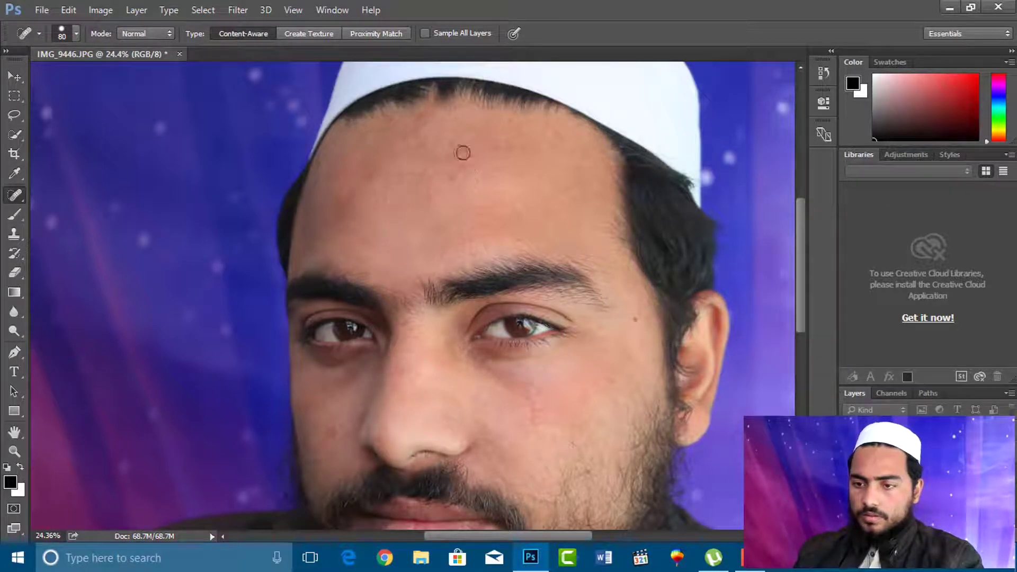
pyautogui.click(460, 150)
pyautogui.click(453, 142)
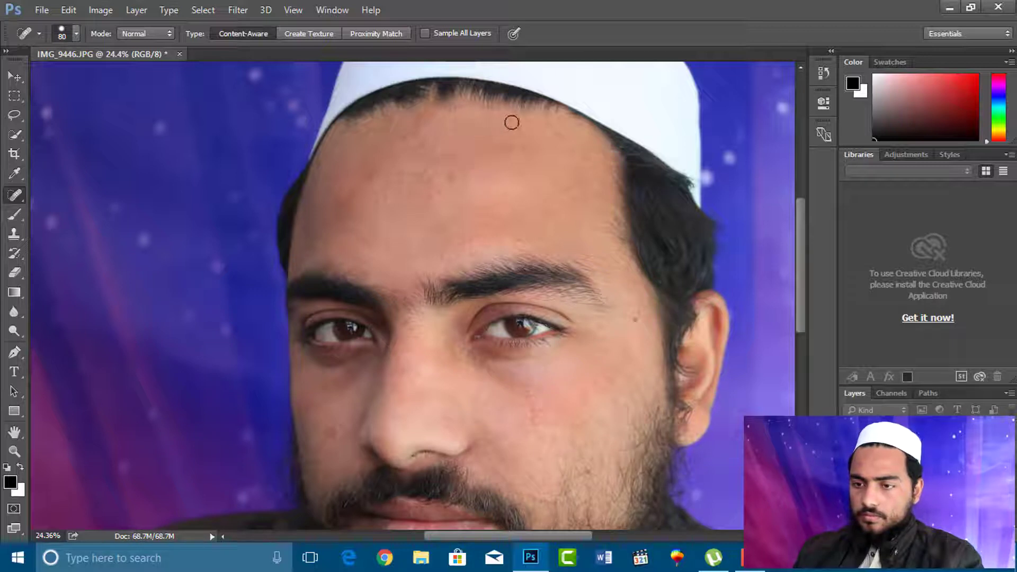
pyautogui.click(496, 150)
pyautogui.click(535, 132)
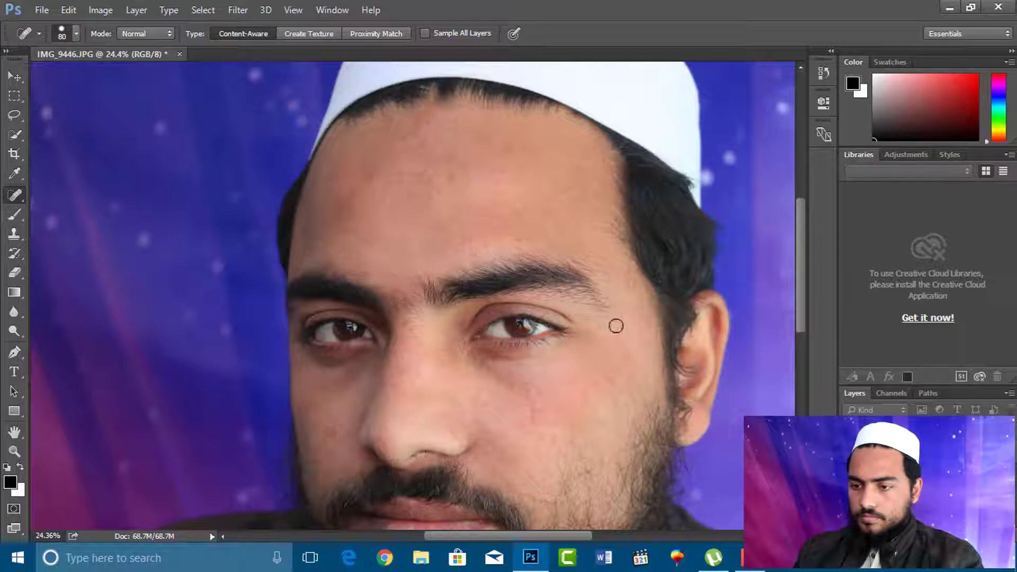
# Heal the mole beside the outer corner of the eye and the blemishes on the opposite cheek
pyautogui.click(599, 329)
pyautogui.scroll(-2, 577, 370)
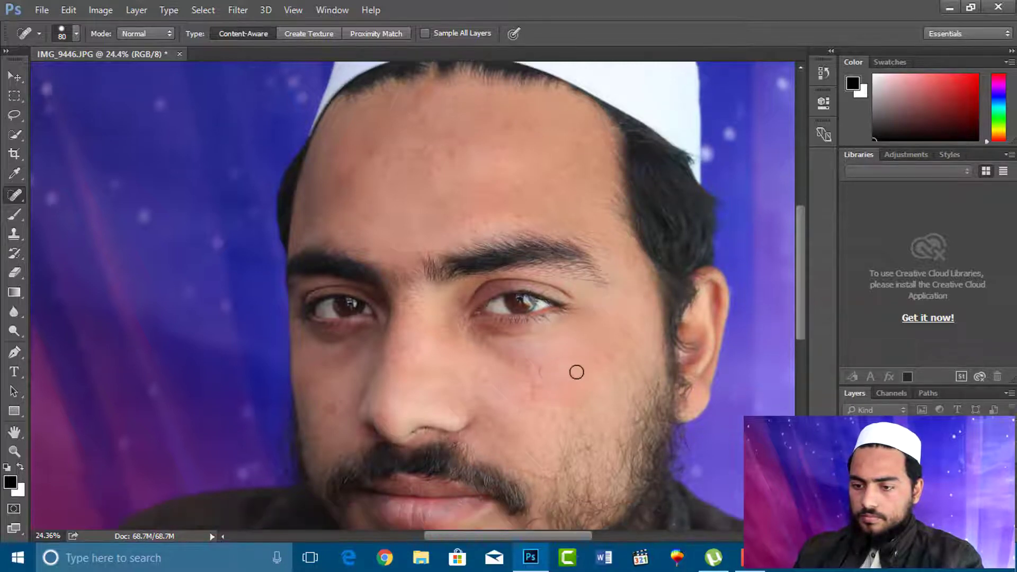
pyautogui.click(342, 405)
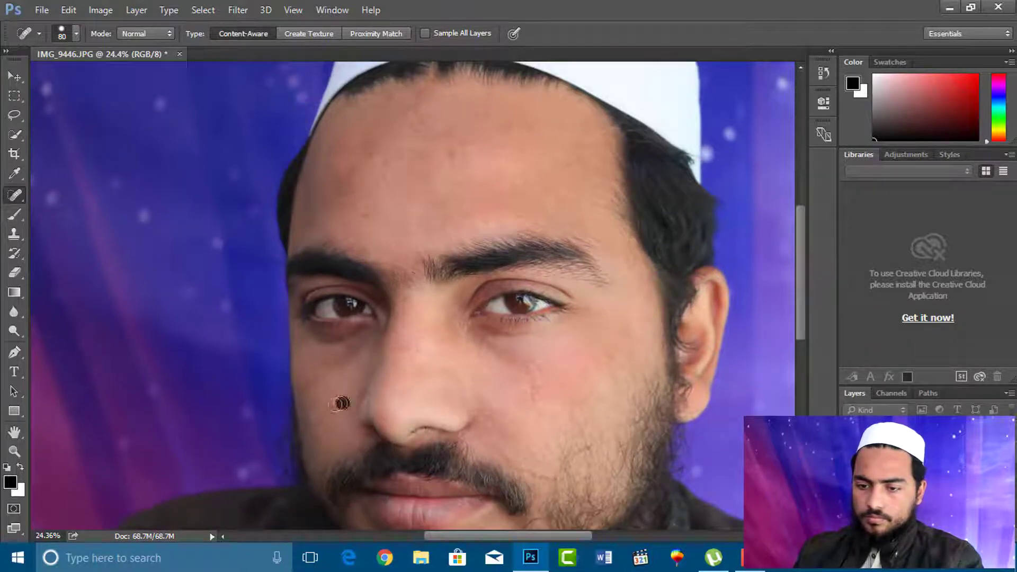
pyautogui.click(320, 438)
pyautogui.click(325, 411)
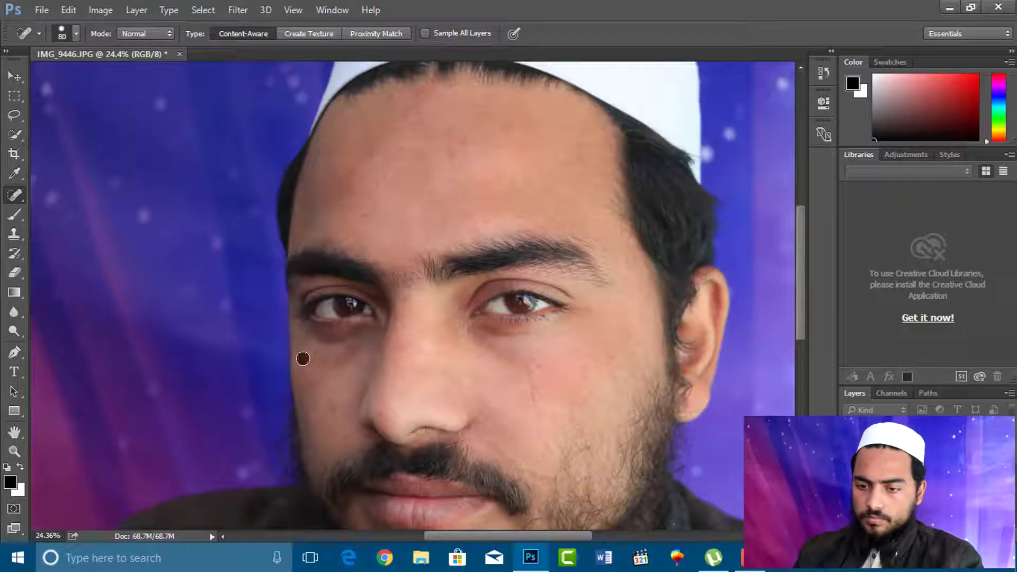
# Touch up the remaining marks on the central forehead and near the hairline with the Spot Healing Brush
pyautogui.click(404, 204)
pyautogui.click(411, 195)
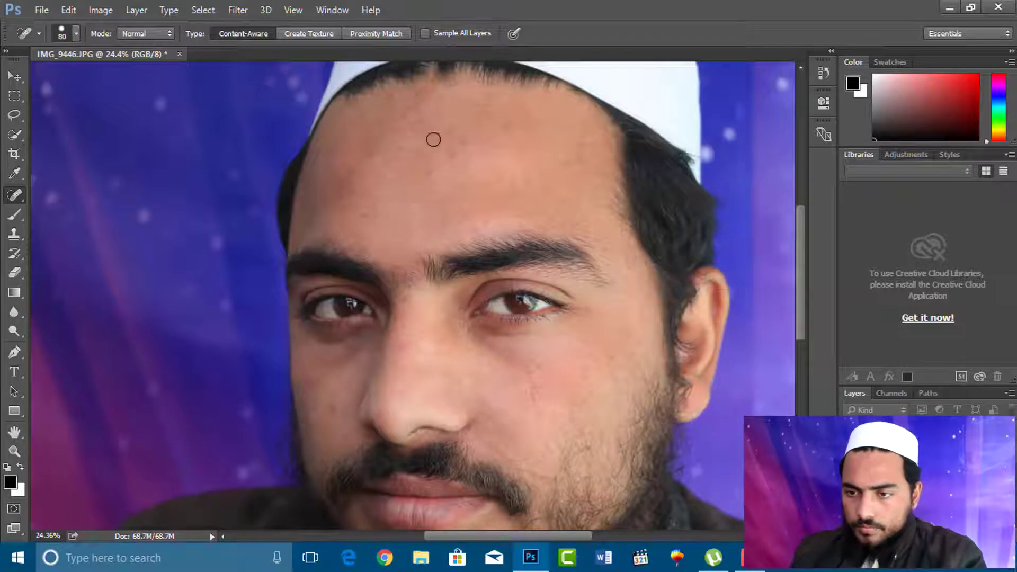
pyautogui.click(417, 111)
pyautogui.click(428, 113)
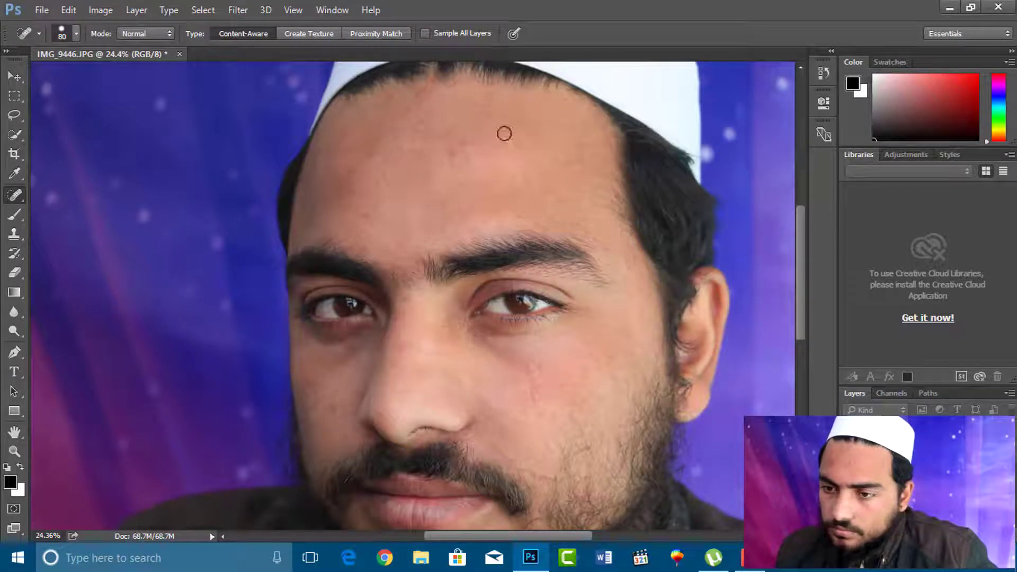
pyautogui.click(479, 113)
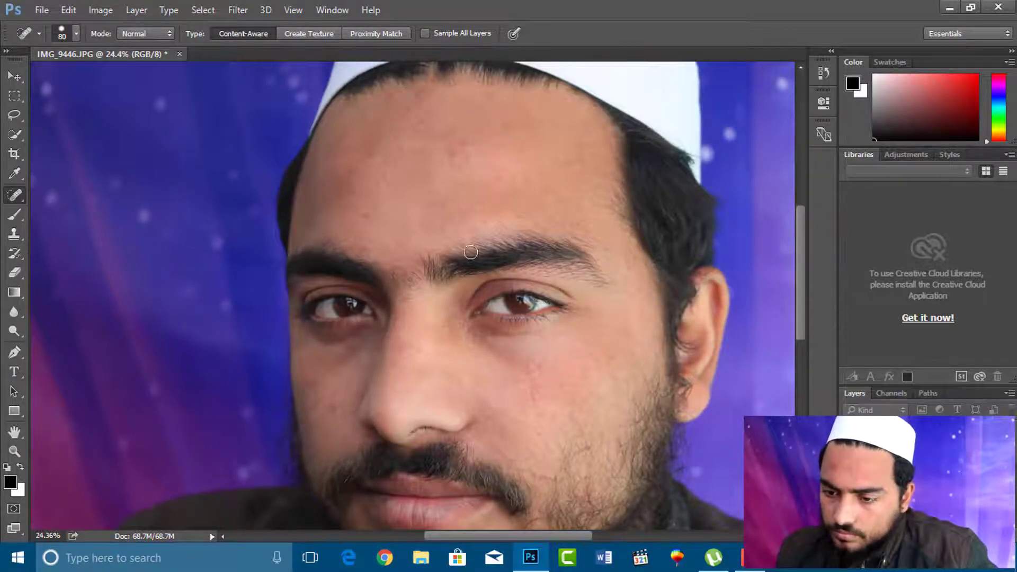
# Heal the mark near the corner of the mouth and remove stray beard hairs and spots from the cheek above the beard
pyautogui.scroll(-2, 469, 252)
pyautogui.scroll(-4, 469, 252)
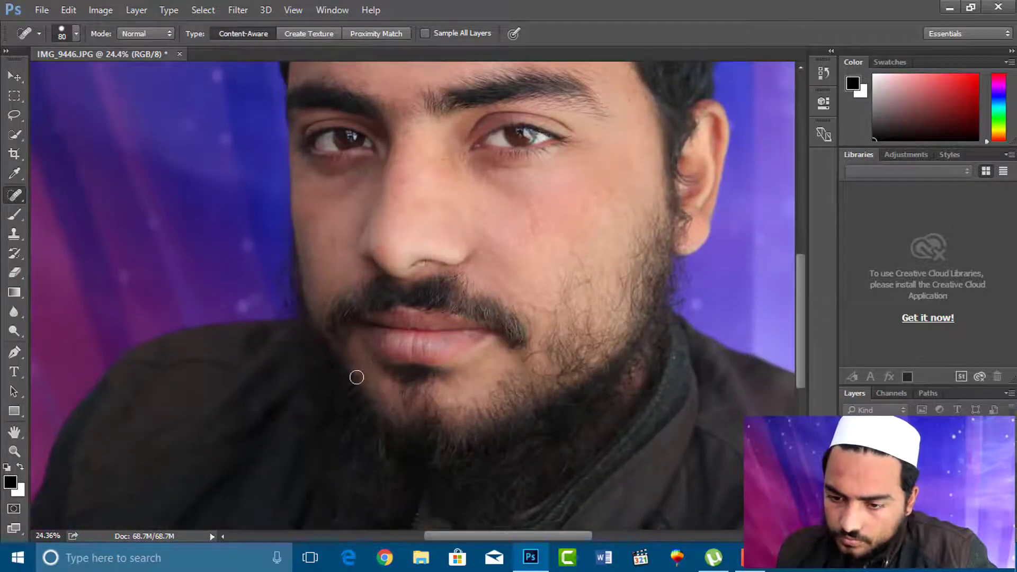
pyautogui.click(500, 382)
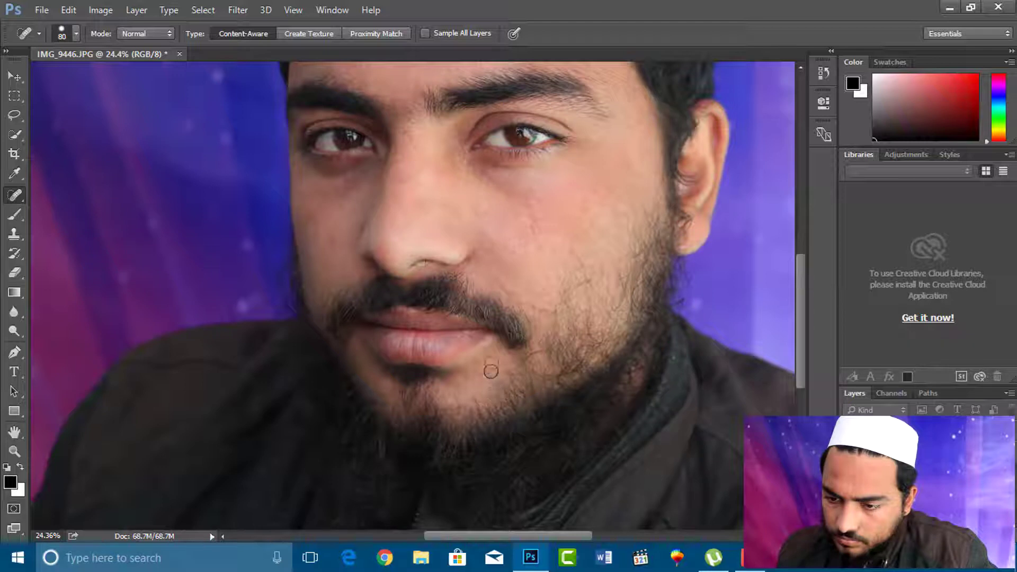
pyautogui.moveTo(574, 263)
pyautogui.mouseDown()
pyautogui.moveTo(564, 280)
pyautogui.moveTo(586, 227)
pyautogui.moveTo(604, 234)
pyautogui.moveTo(619, 210)
pyautogui.mouseUp()
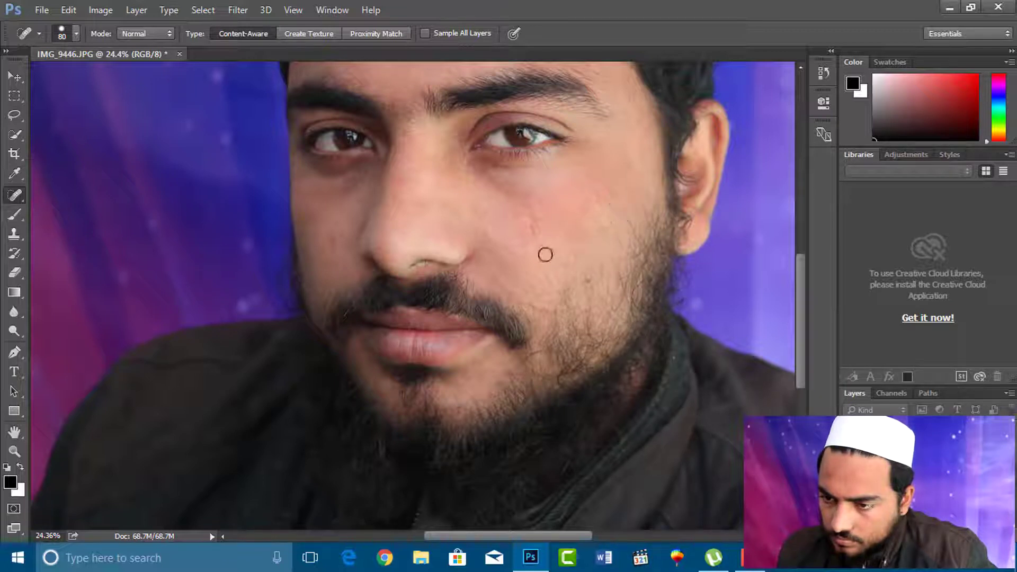
pyautogui.moveTo(577, 246); pyautogui.dragTo(564, 287)
pyautogui.moveTo(560, 264); pyautogui.dragTo(540, 284)
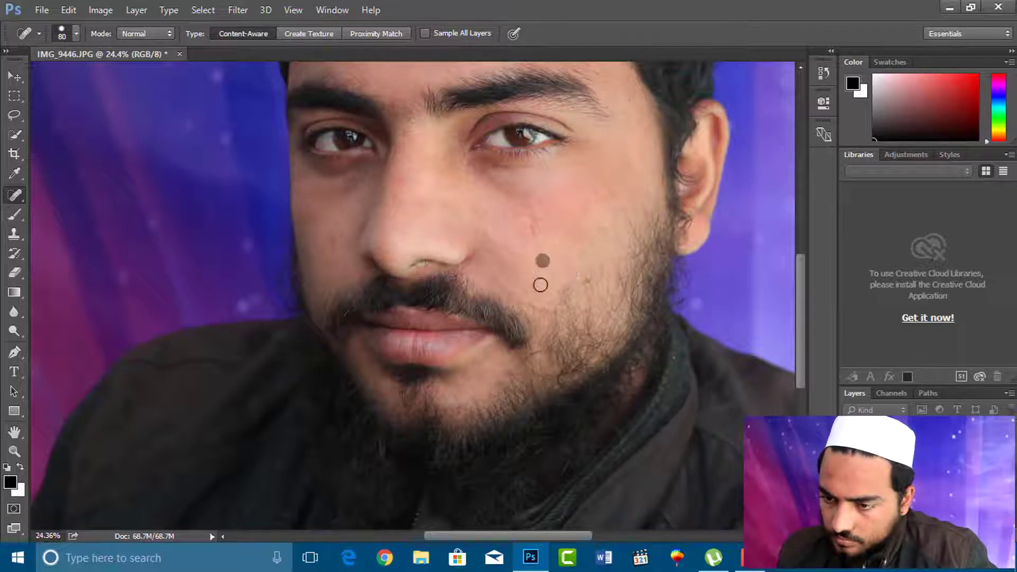
pyautogui.click(526, 281)
pyautogui.click(532, 288)
pyautogui.moveTo(586, 279); pyautogui.dragTo(556, 300)
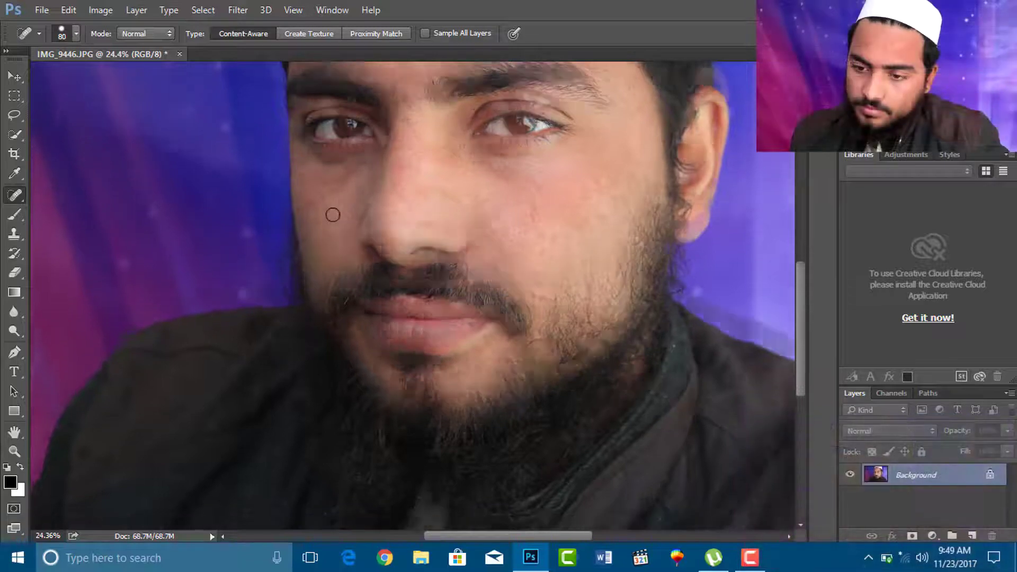
# Check the retouched face and duplicate the Background layer
pyautogui.scroll(-5, 333, 212)
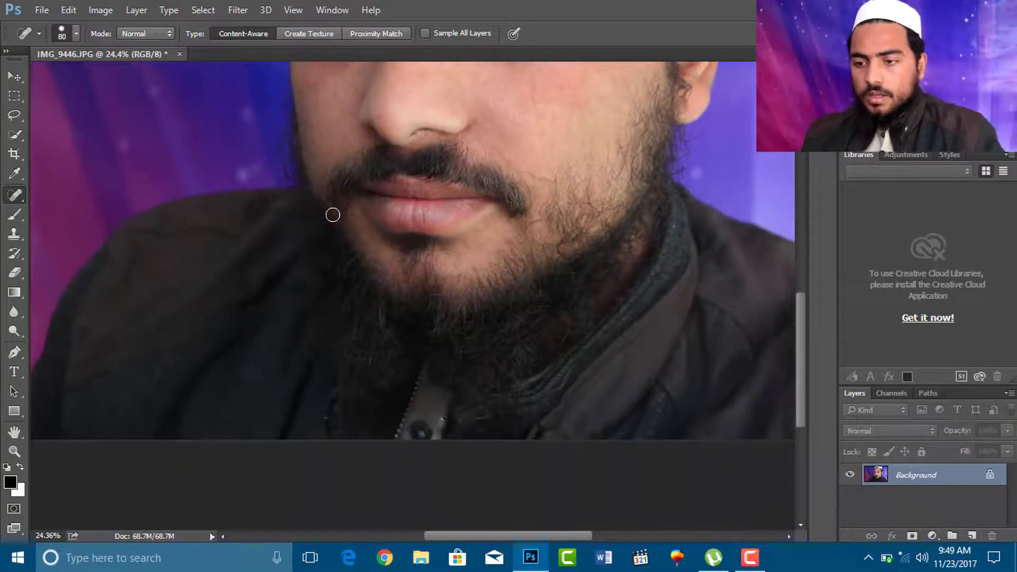
pyautogui.scroll(6, 332, 214)
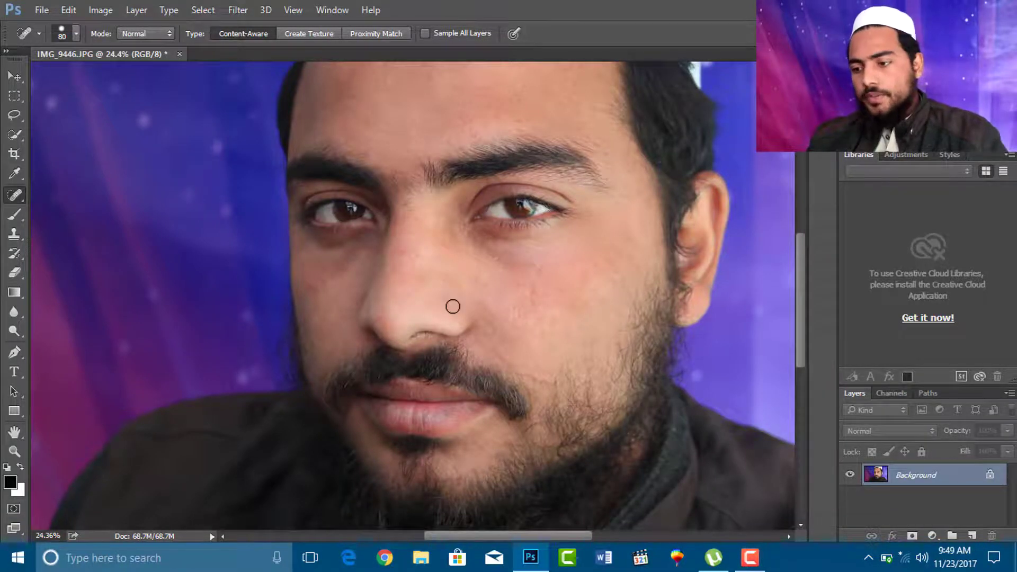
pyautogui.scroll(1, 453, 307)
pyautogui.scroll(-3, 453, 307)
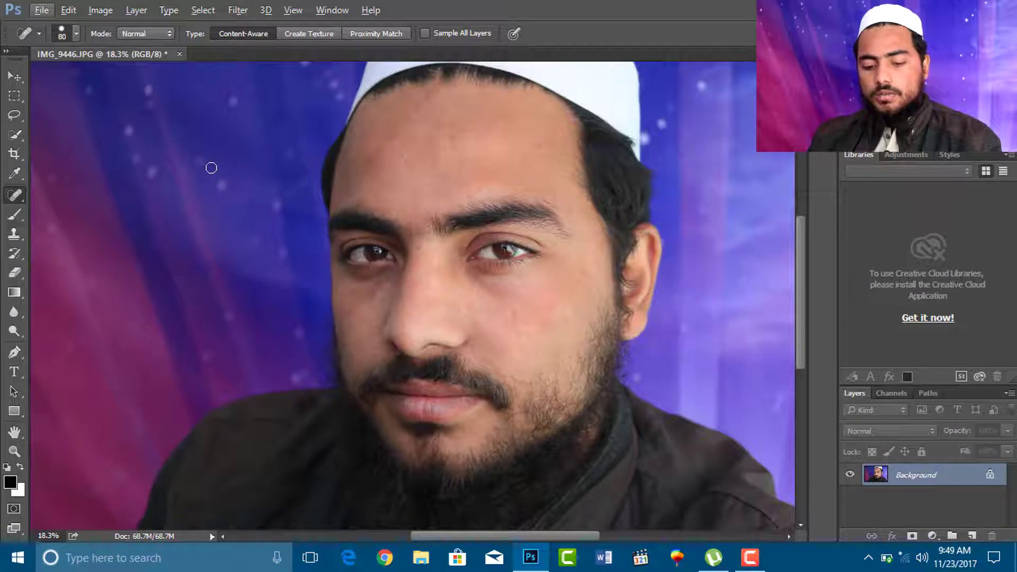
pyautogui.hotkey('ctrl', 'j')
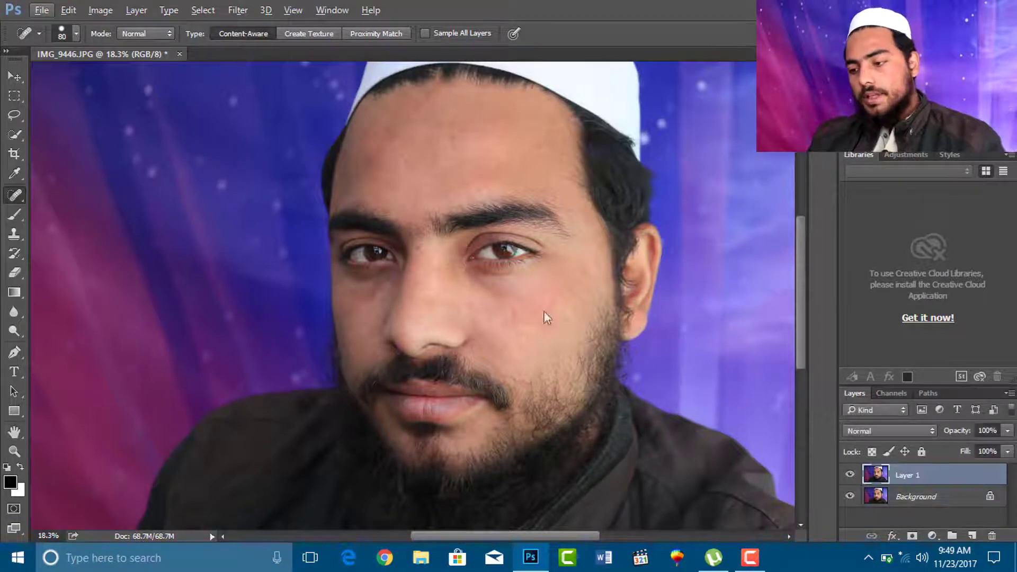
# Invert the colours of the duplicated layer and set its blend mode to Vivid Light
pyautogui.click(906, 474)
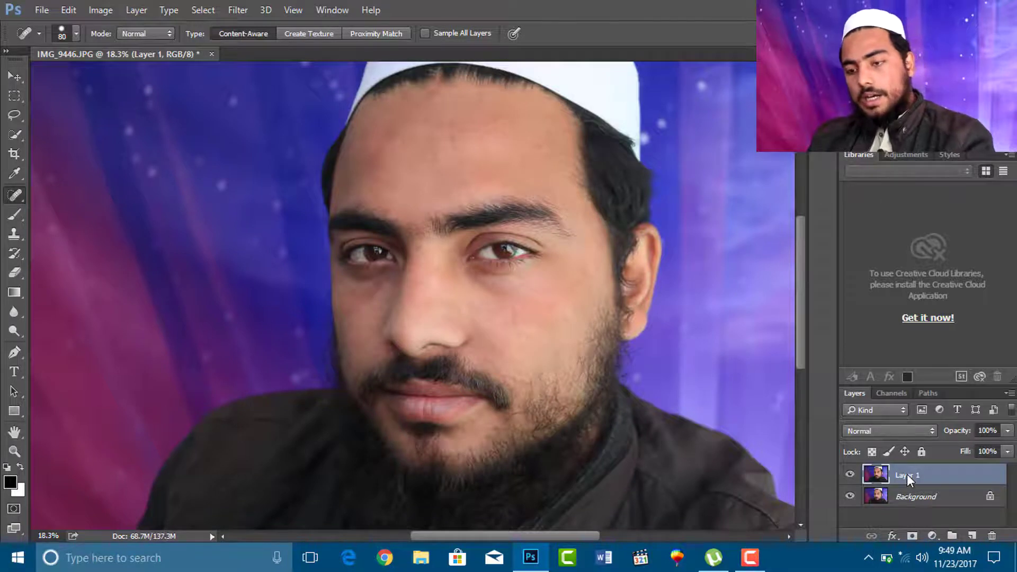
pyautogui.hotkey('ctrl', 'i')
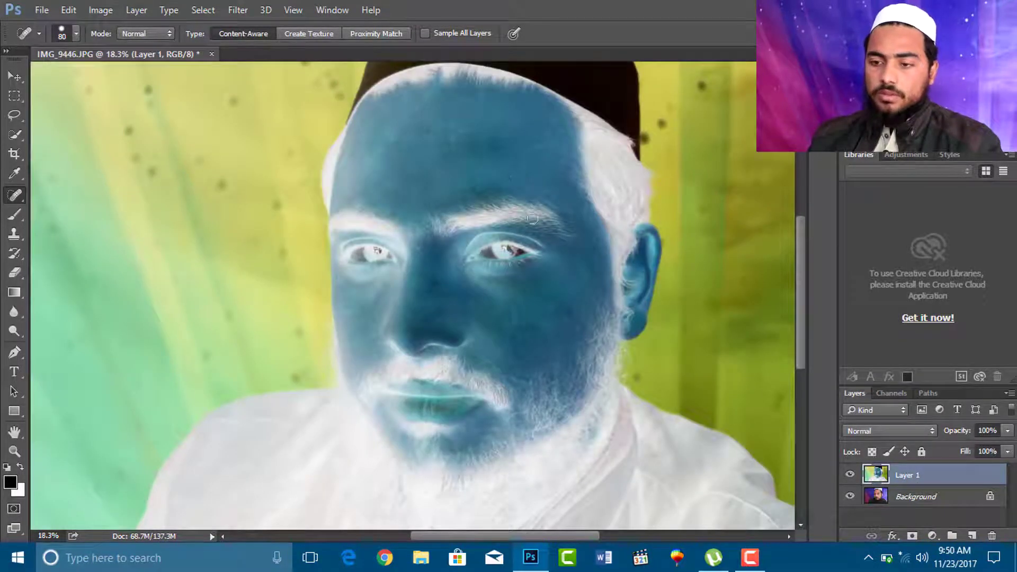
pyautogui.click(891, 430)
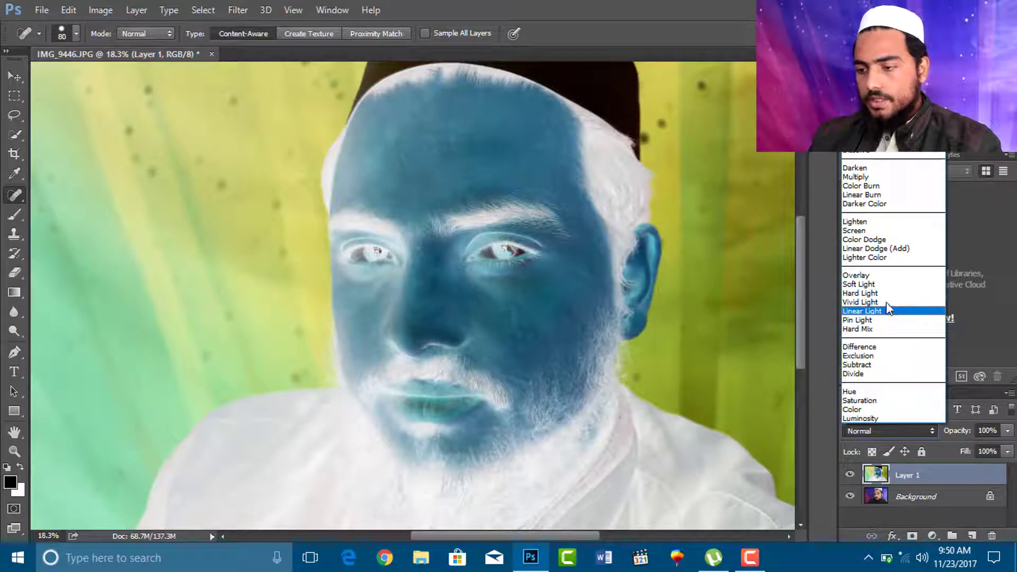
pyautogui.click(869, 301)
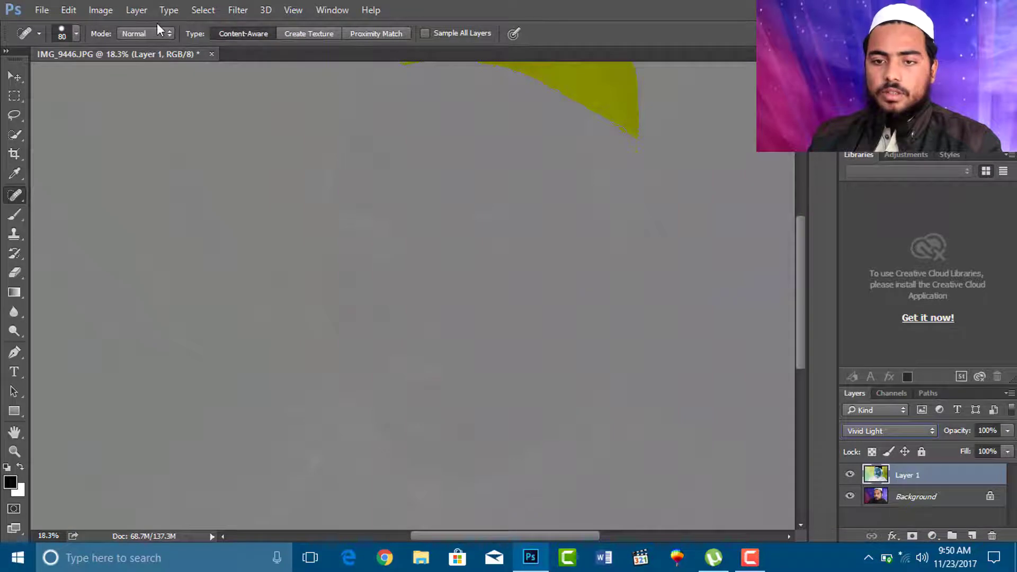
# Apply the High Pass filter to the inverted Vivid Light layer with a radius of 46.9 pixels
pyautogui.click(239, 9)
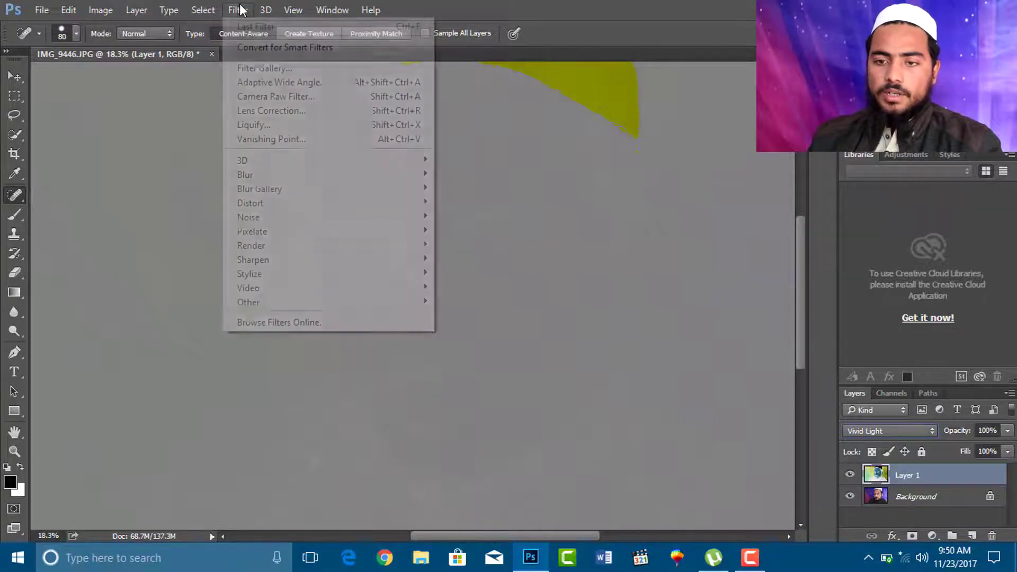
pyautogui.moveTo(291, 302)
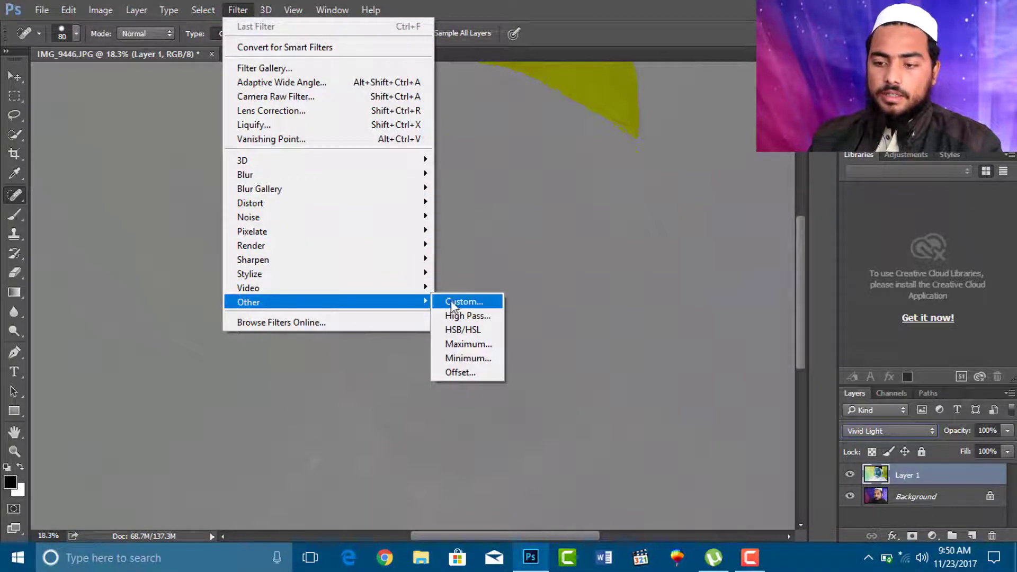
pyautogui.click(458, 317)
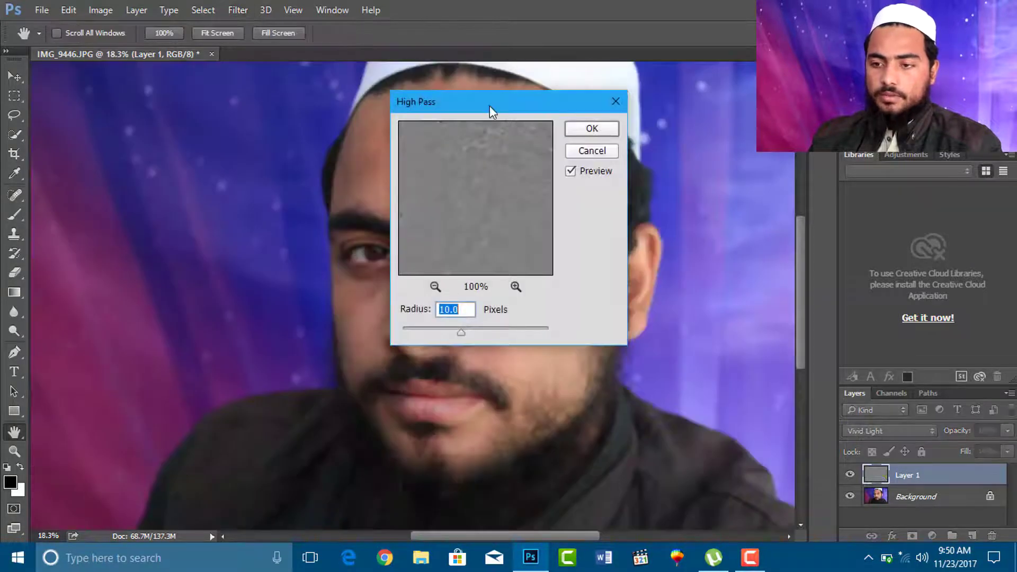
pyautogui.moveTo(491, 109); pyautogui.dragTo(664, 94)
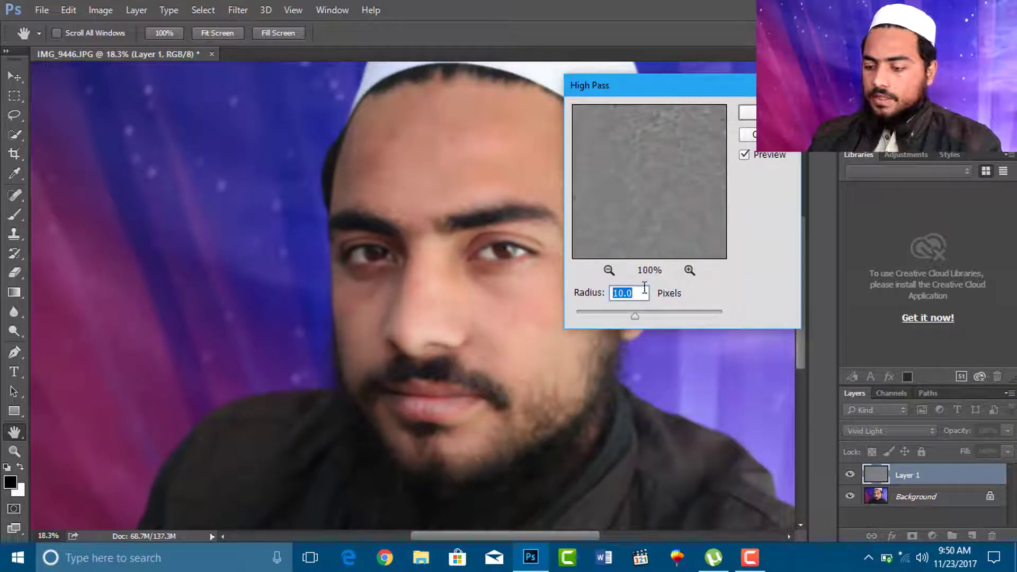
pyautogui.write('30')
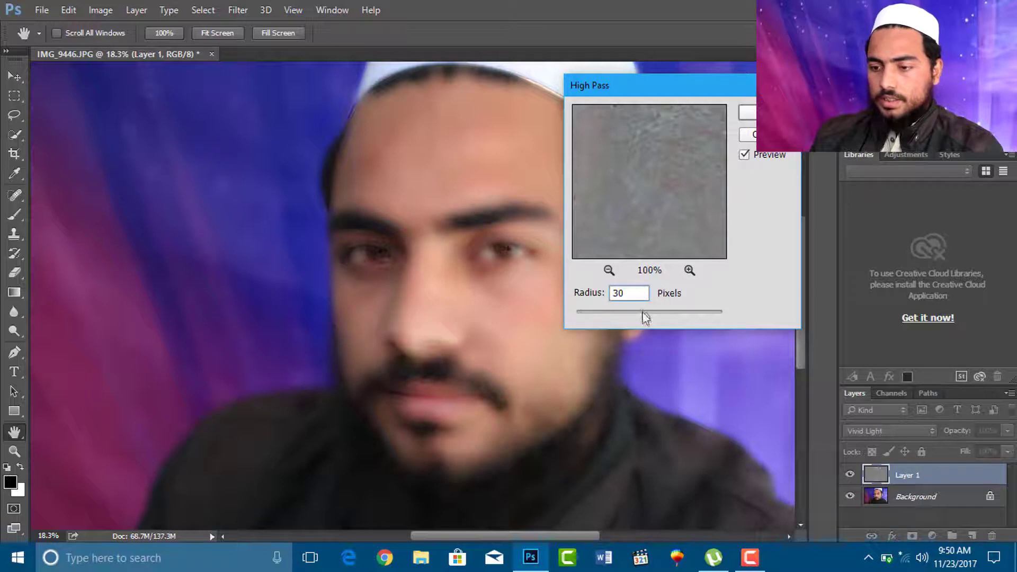
pyautogui.moveTo(645, 314); pyautogui.dragTo(655, 315)
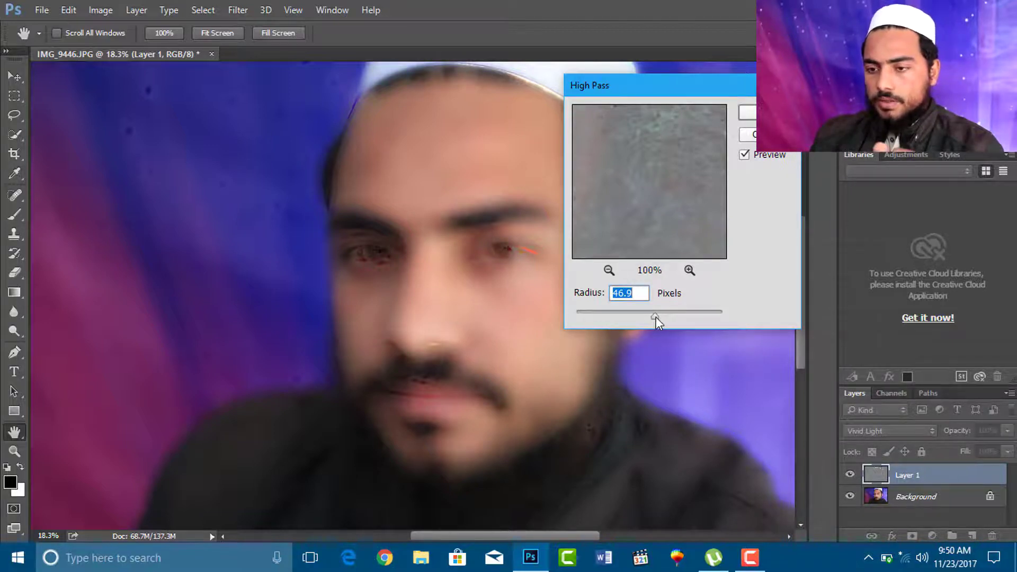
pyautogui.click(751, 114)
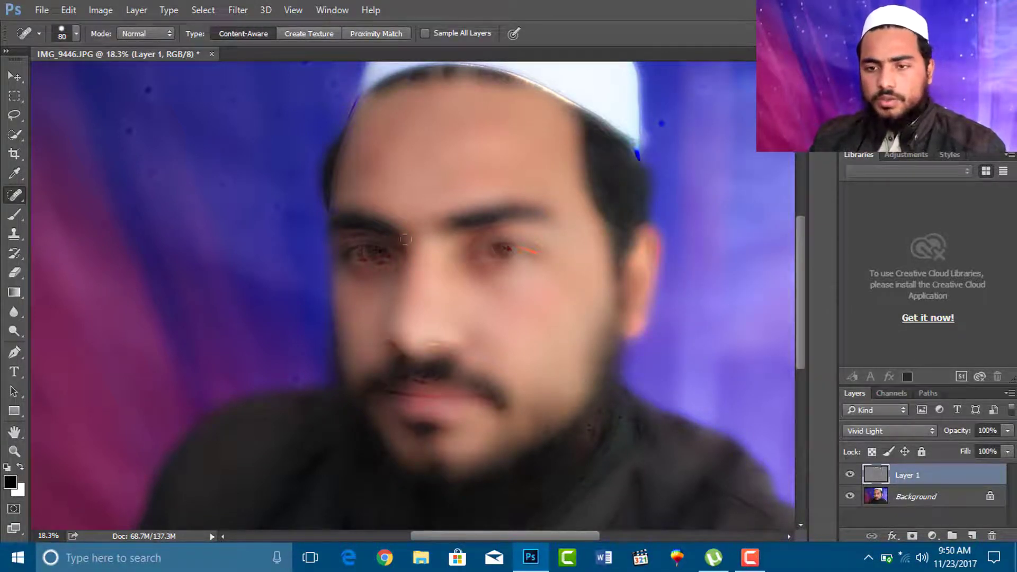
# Apply a Gaussian Blur with a radius of 1.5 pixels to the High Pass layer
pyautogui.click(240, 11)
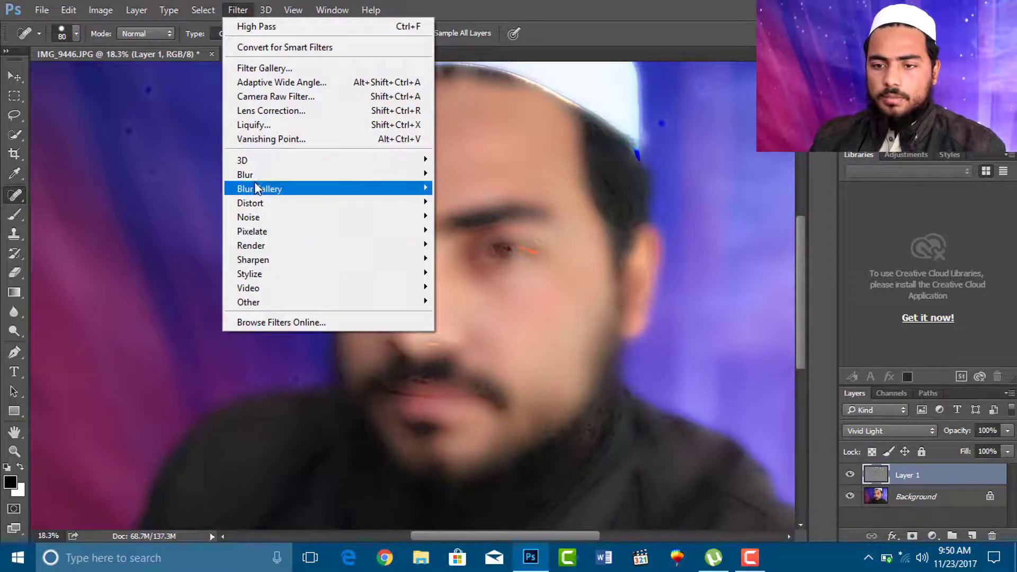
pyautogui.moveTo(328, 176)
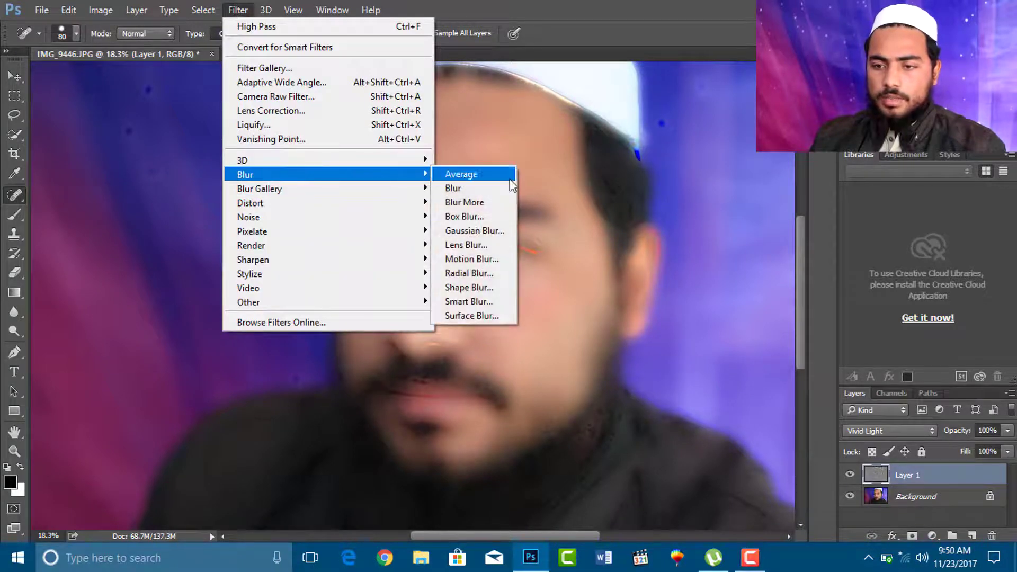
pyautogui.click(481, 232)
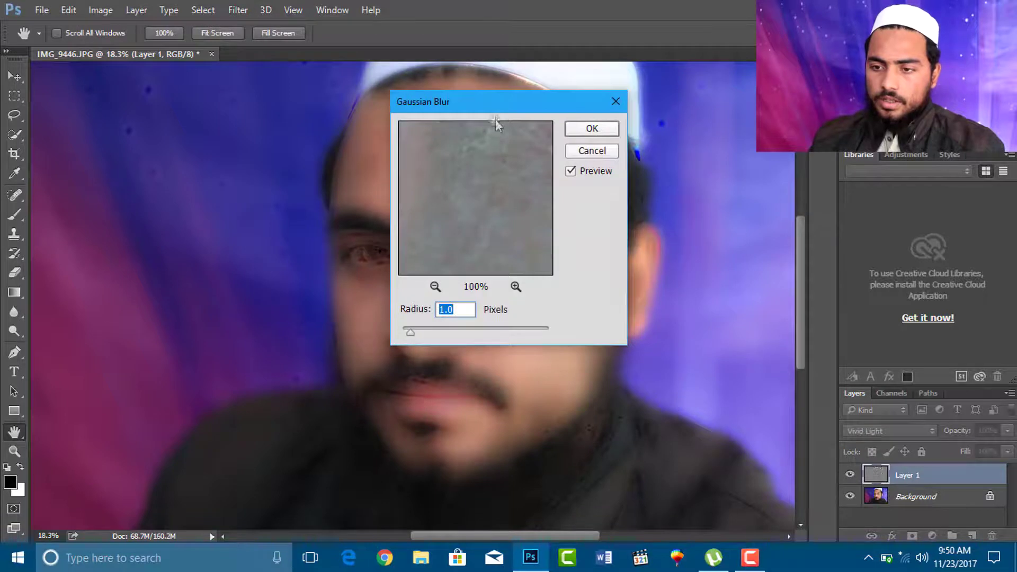
pyautogui.moveTo(506, 111); pyautogui.dragTo(626, 112)
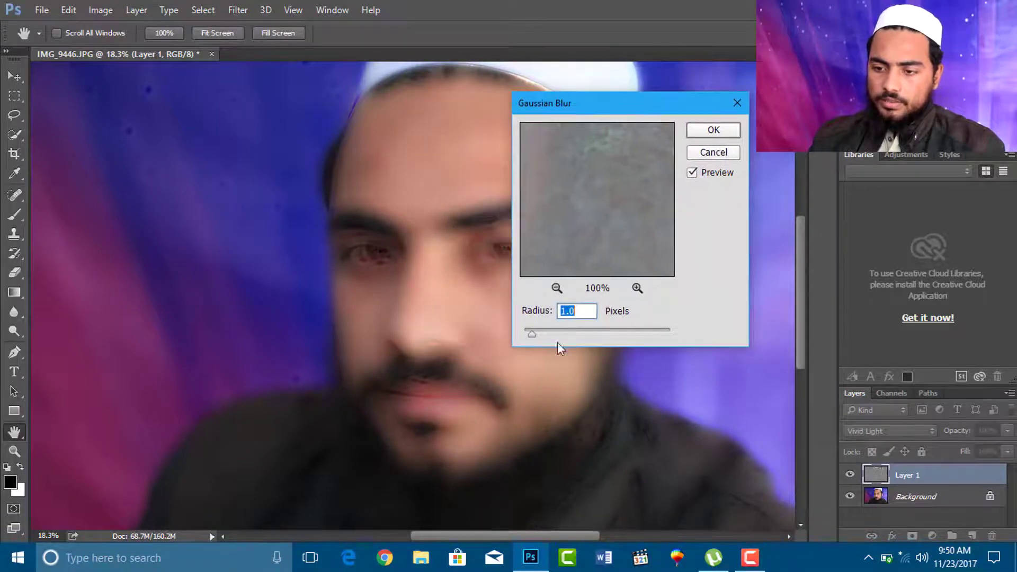
pyautogui.moveTo(539, 332); pyautogui.dragTo(561, 332)
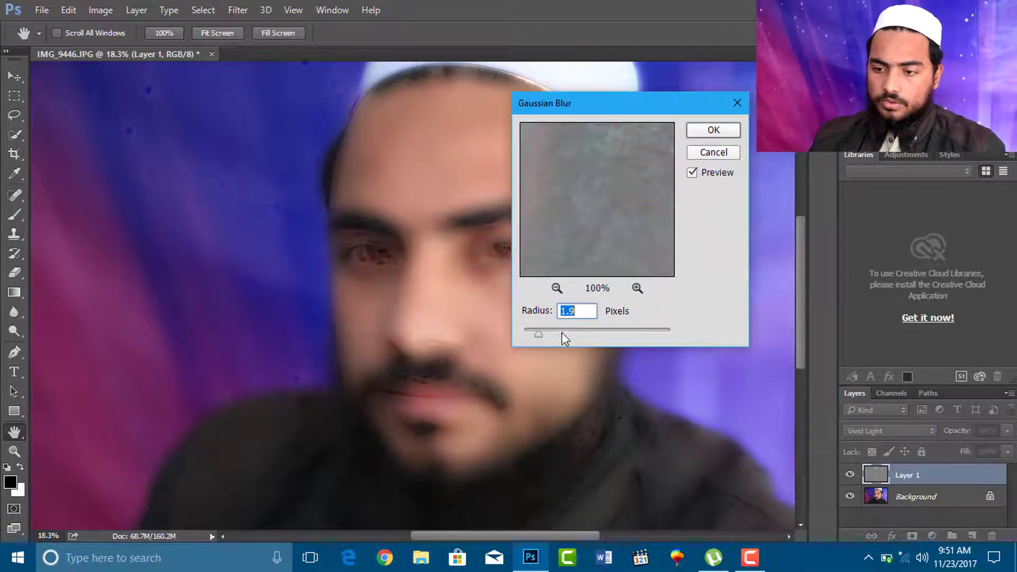
pyautogui.moveTo(589, 118); pyautogui.dragTo(782, 121)
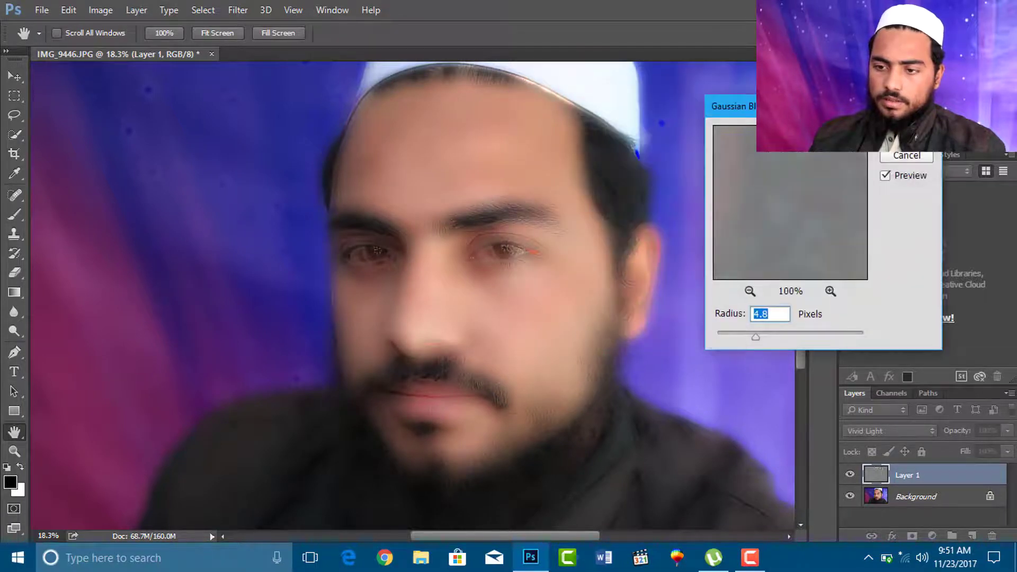
pyautogui.click(731, 334)
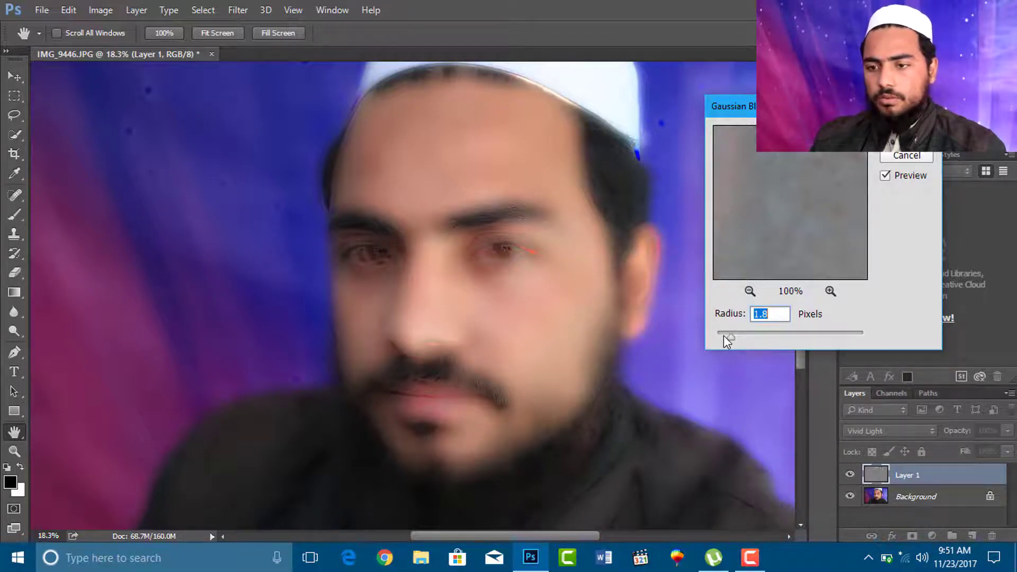
pyautogui.click(724, 335)
pyautogui.click(731, 335)
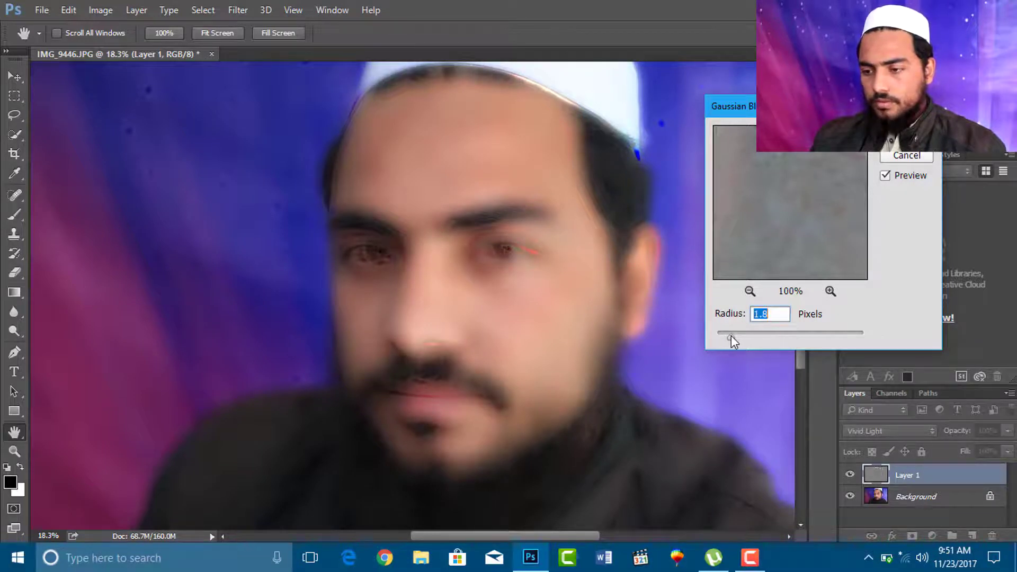
pyautogui.moveTo(731, 335); pyautogui.dragTo(726, 335)
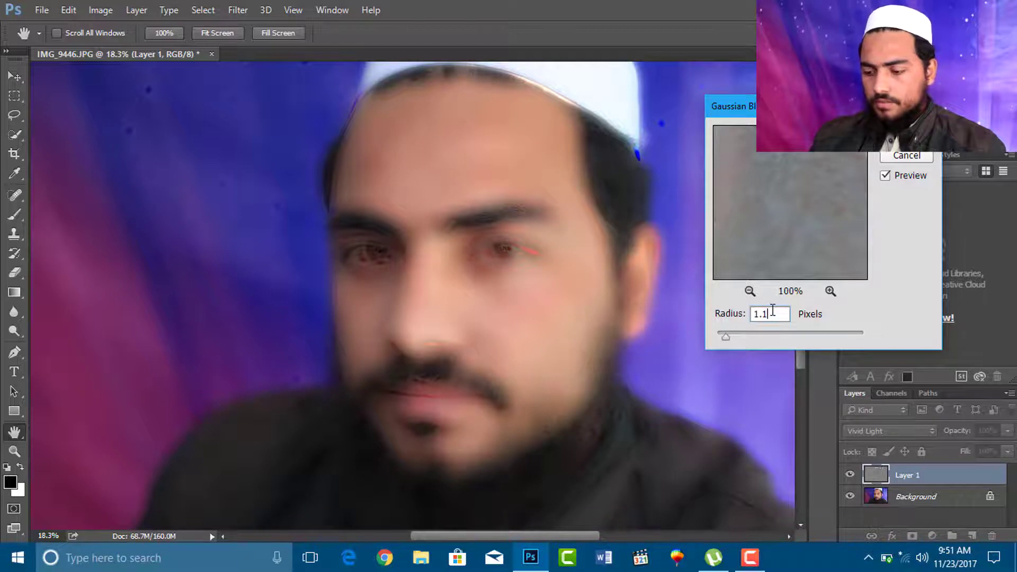
pyautogui.write('5')
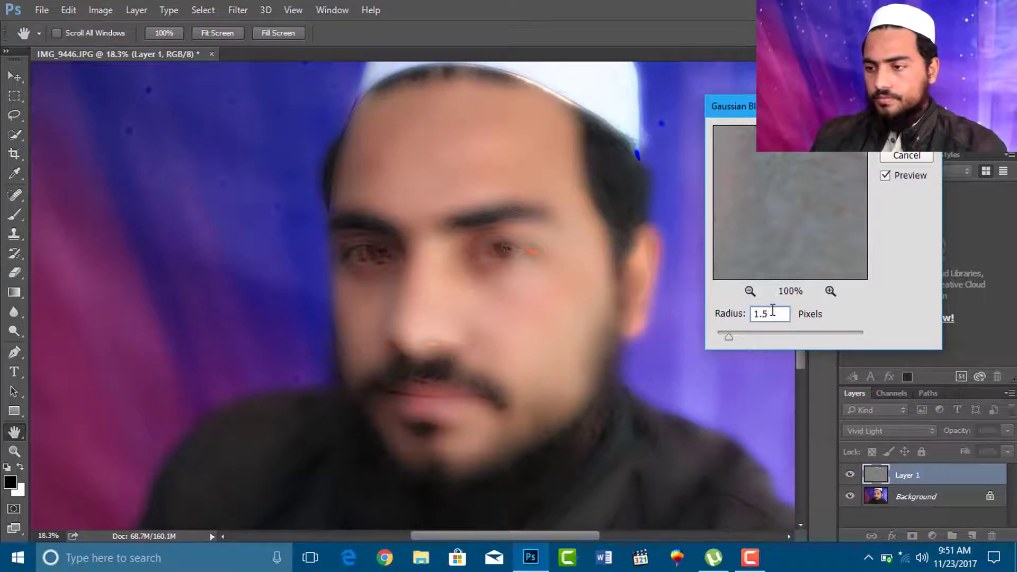
pyautogui.press('Return')
pyautogui.press('j')
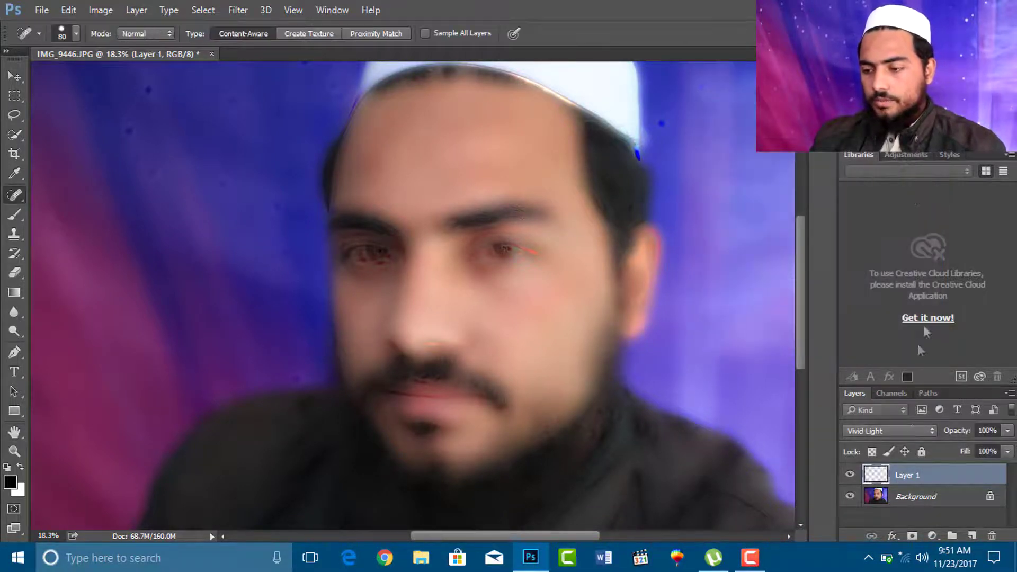
# Add a layer mask to Layer 1, invert it to black, and set the Brush tool's opacity to 77%
pyautogui.click(911, 536)
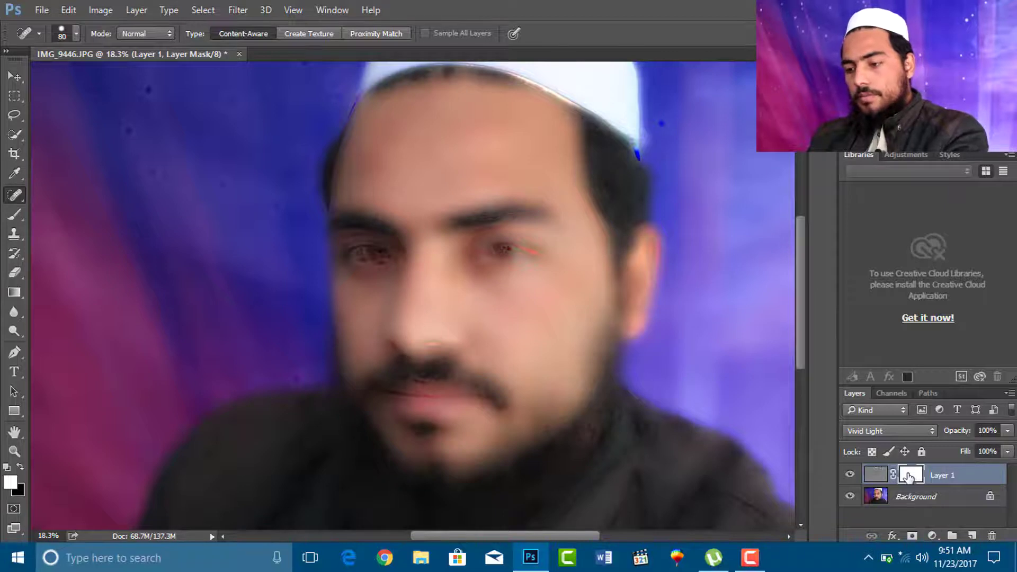
pyautogui.hotkey('ctrl', 'i')
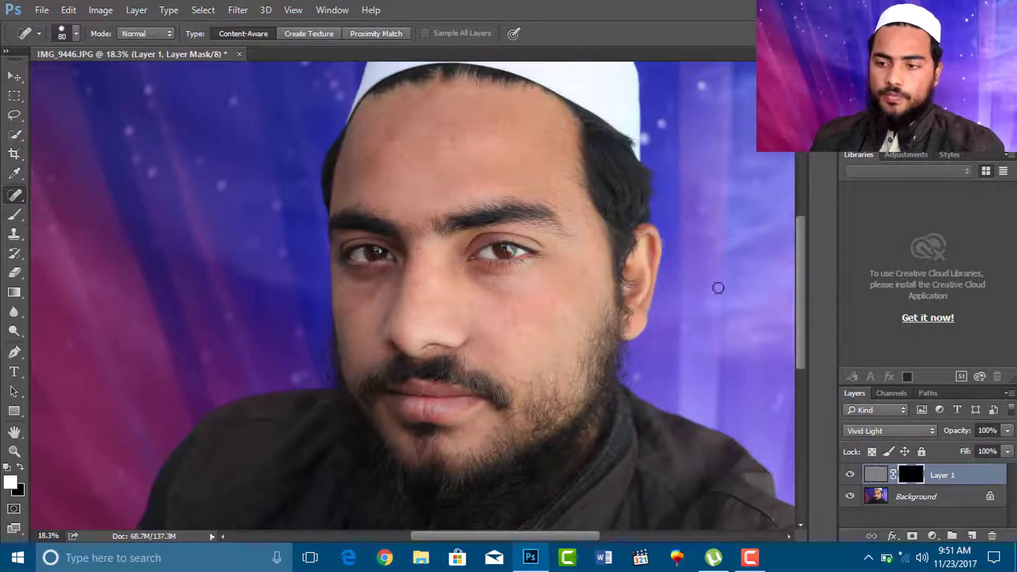
pyautogui.click(15, 218)
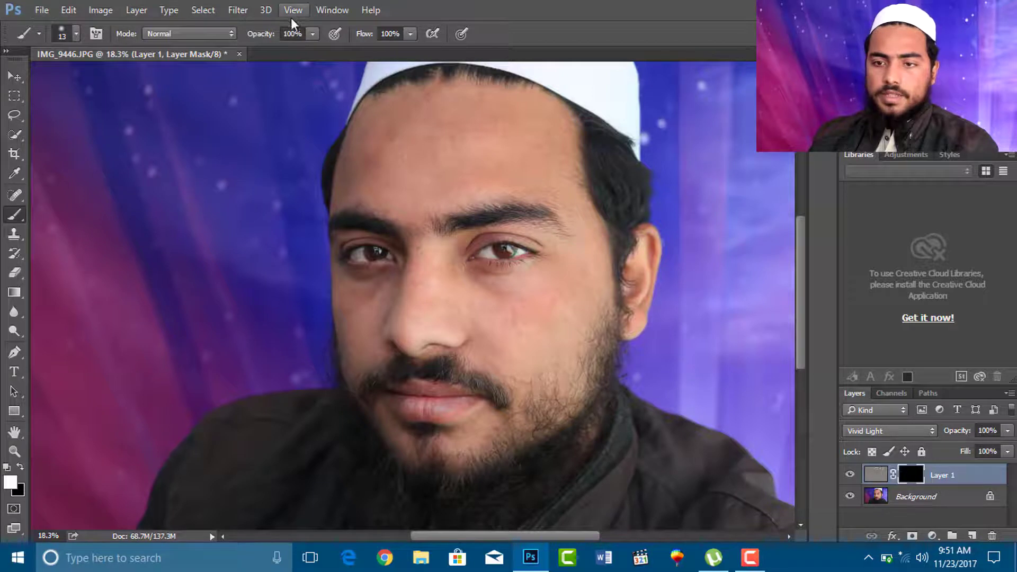
pyautogui.click(307, 33)
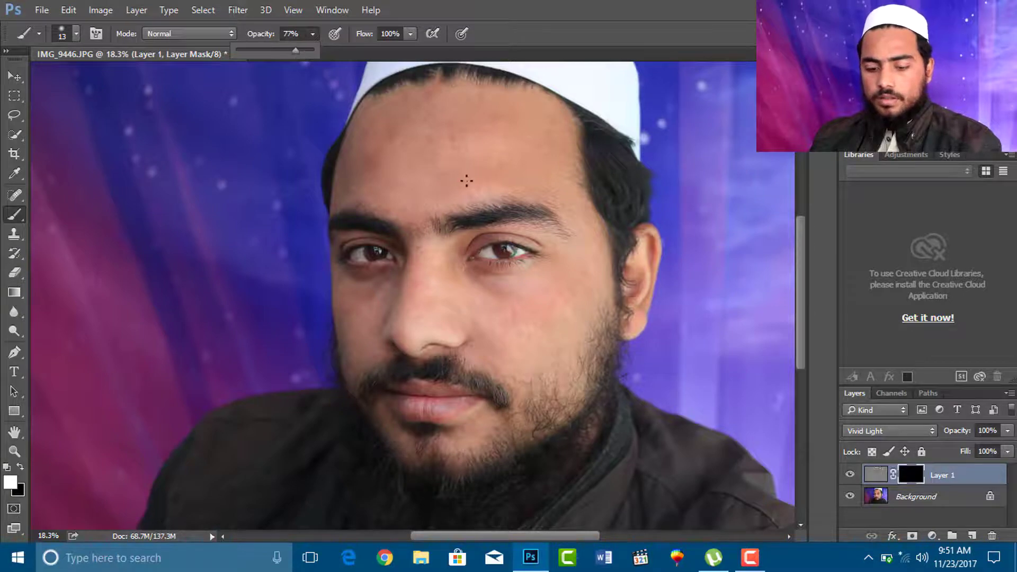
# Enlarge the brush to 200 and paint white on the mask over the forehead to smooth its skin
pyautogui.keyDown('alt'); pyautogui.scroll(3, 466, 181); pyautogui.keyUp('alt')
pyautogui.scroll(2, 382, 106)
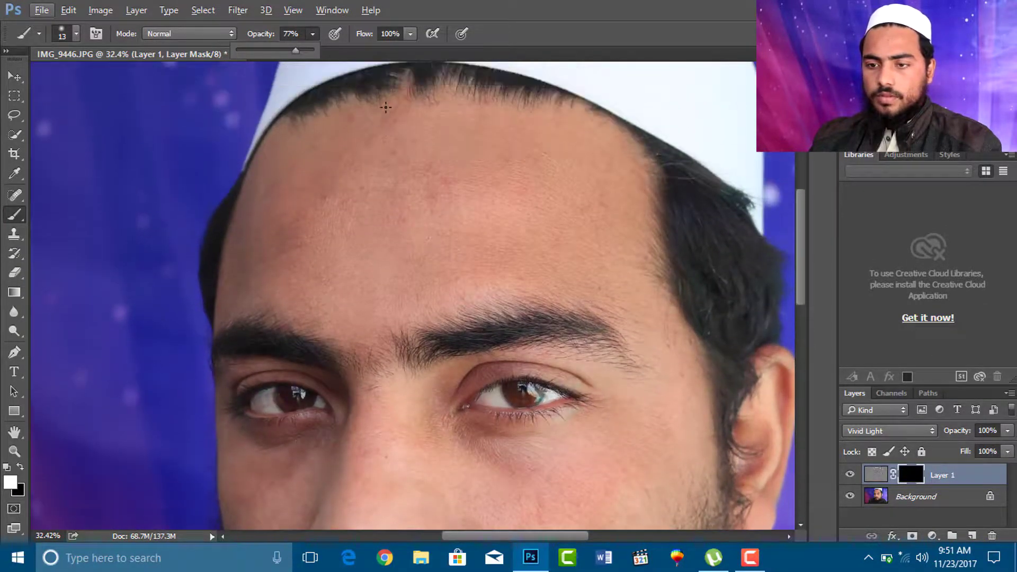
pyautogui.scroll(1, 385, 108)
pyautogui.press(']')
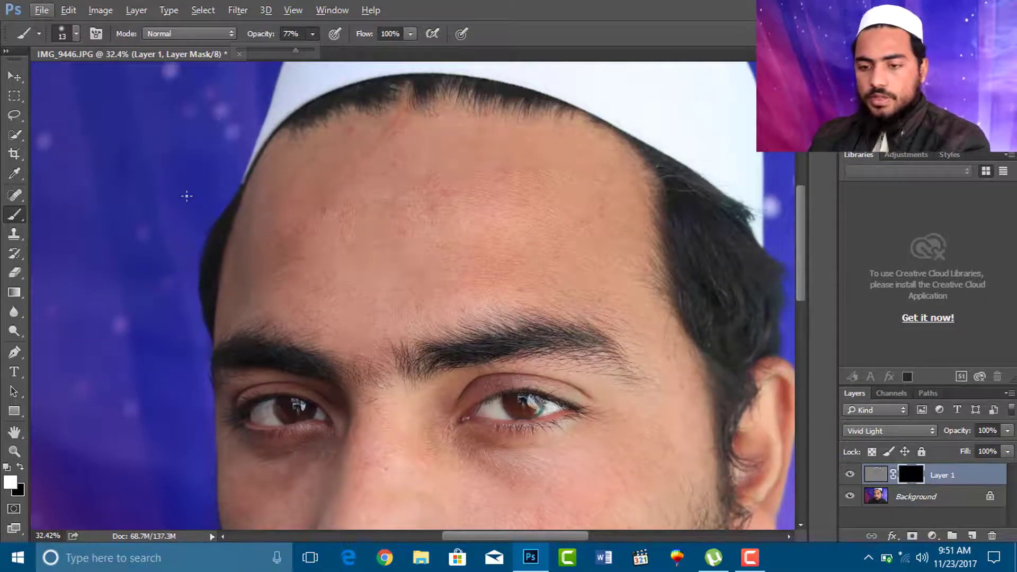
pyautogui.press(']')
pyautogui.press(']')
pyautogui.press(']')
pyautogui.press(']')
pyautogui.press(']')
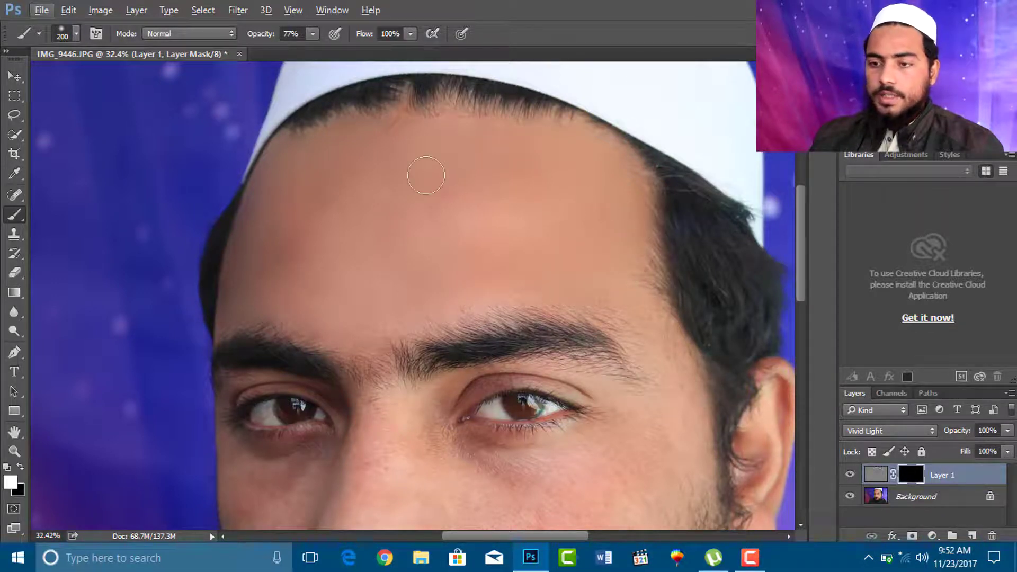
pyautogui.click(378, 206)
# Paint white on the mask over the nose and the cheek nearest the visible ear to smooth the skin
pyautogui.scroll(-3, 379, 206)
pyautogui.scroll(-1, 380, 208)
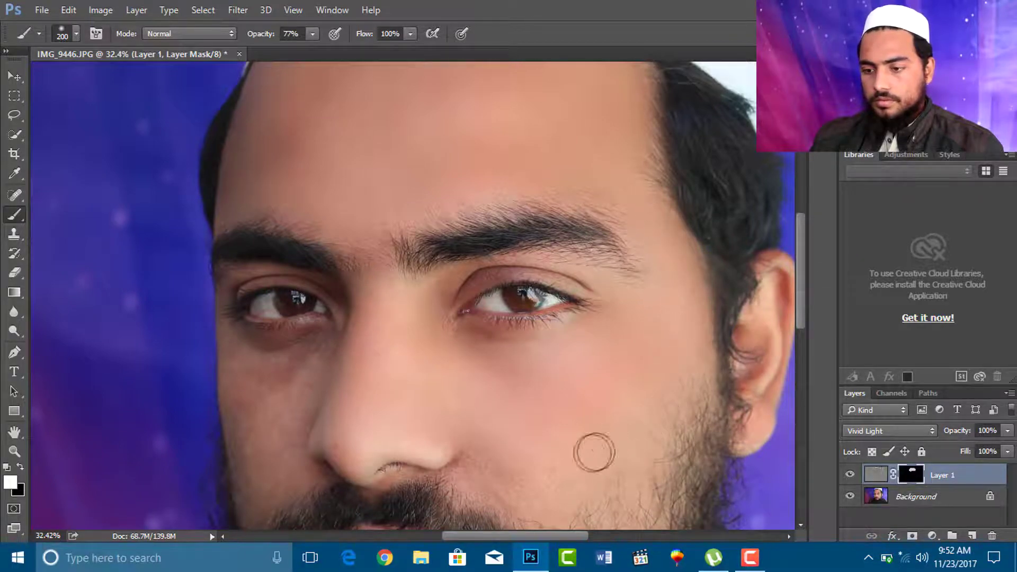
pyautogui.scroll(-3, 551, 376)
pyautogui.moveTo(511, 372)
pyautogui.mouseDown()
pyautogui.moveTo(476, 342)
pyautogui.moveTo(477, 376)
pyautogui.moveTo(513, 376)
pyautogui.mouseUp()
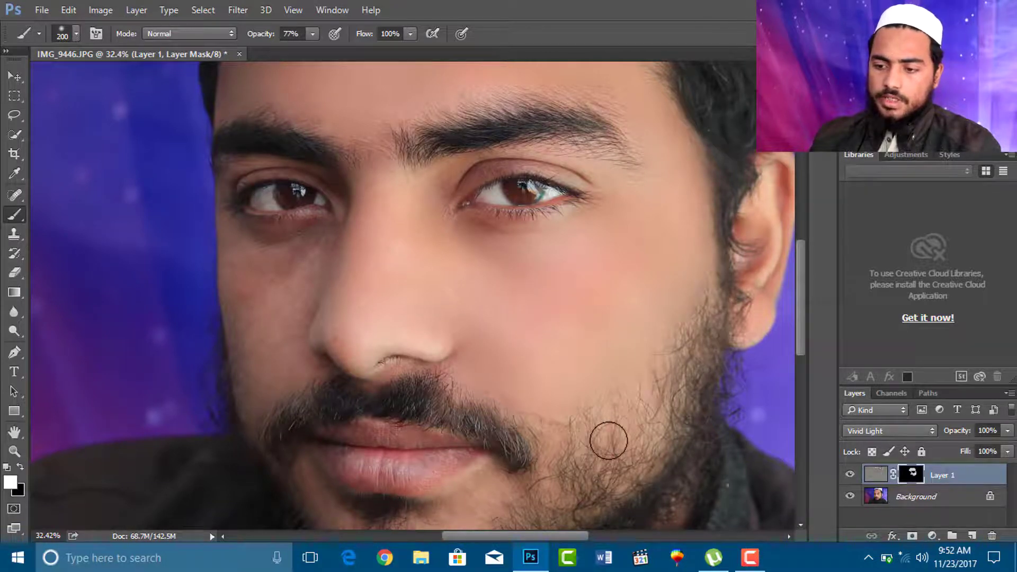
# Smooth the cheek along the beard edge at 30% brush opacity and the lips at 50% opacity with brush size 100
pyautogui.press('3')
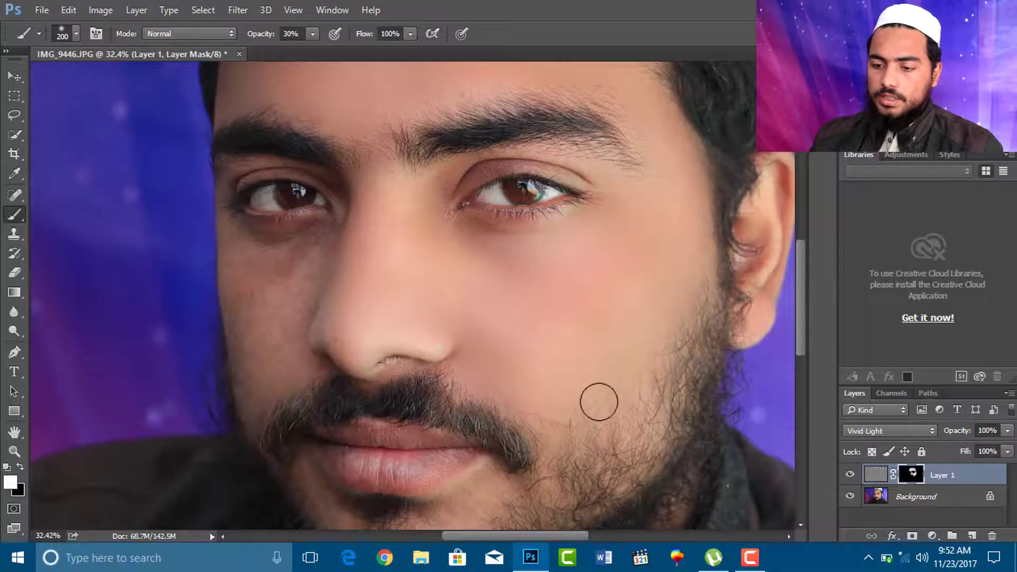
pyautogui.scroll(-3, 601, 401)
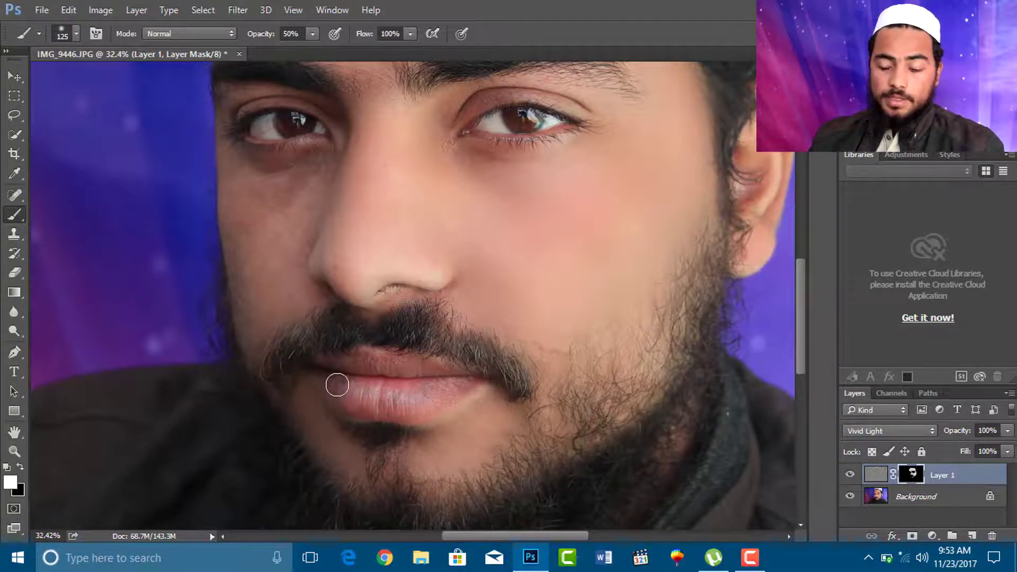
pyautogui.press('[')
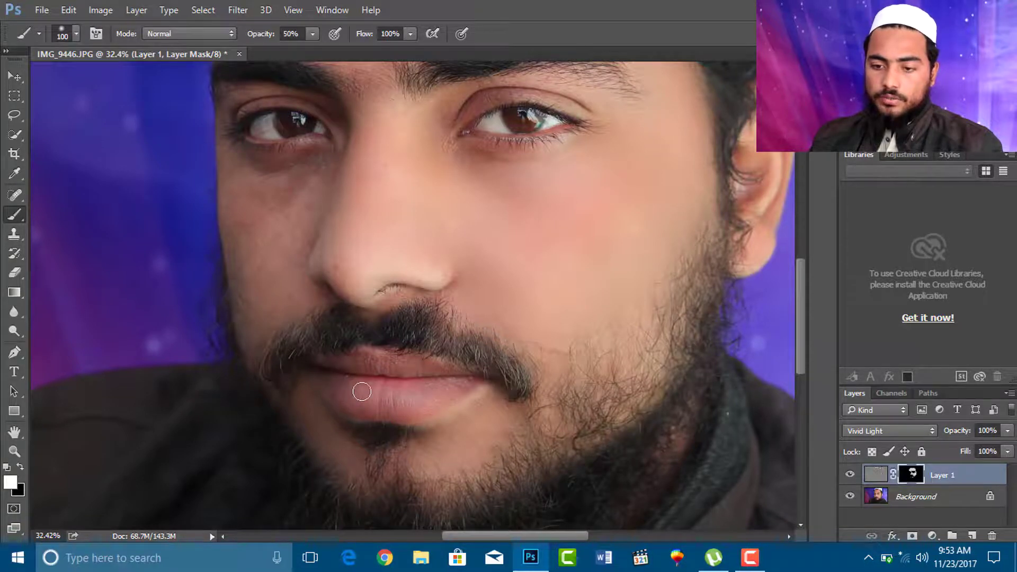
# Smooth the shaded cheek on the far side of the nose by painting the mask at 80% opacity with brush size 150
pyautogui.scroll(1, 344, 365)
pyautogui.scroll(1, 281, 243)
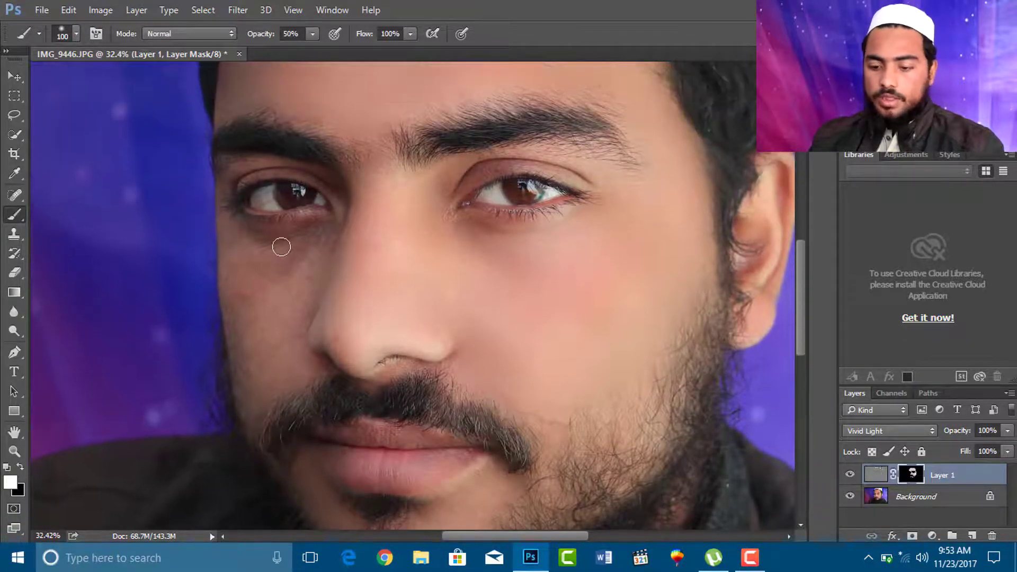
pyautogui.press('8')
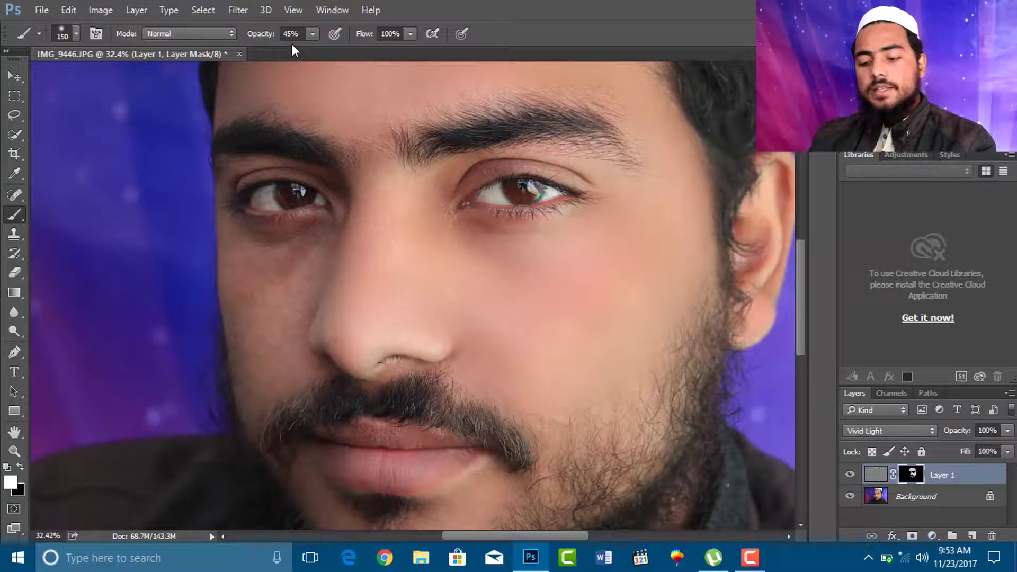
pyautogui.press('8')
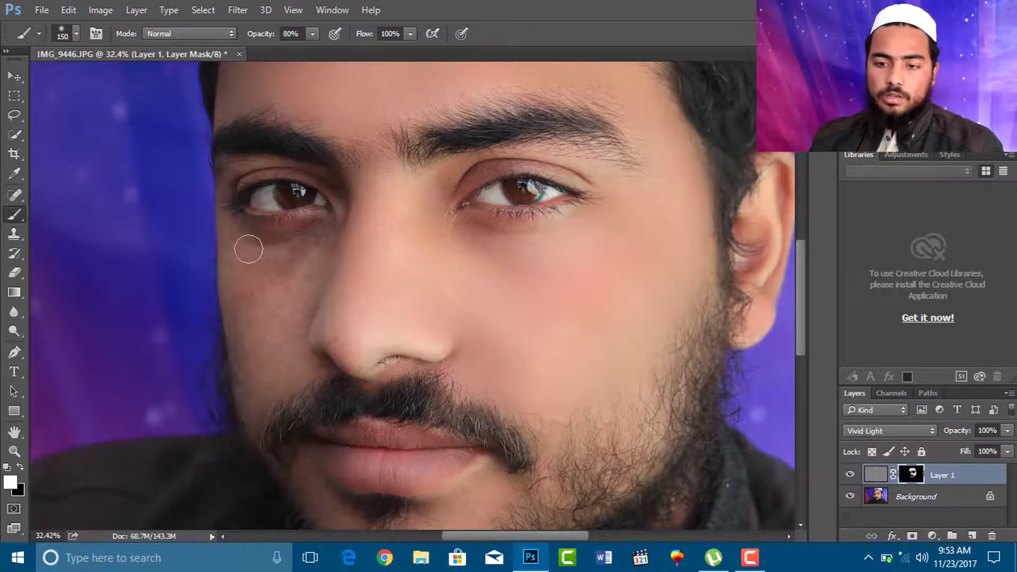
pyautogui.moveTo(231, 234); pyautogui.dragTo(243, 366)
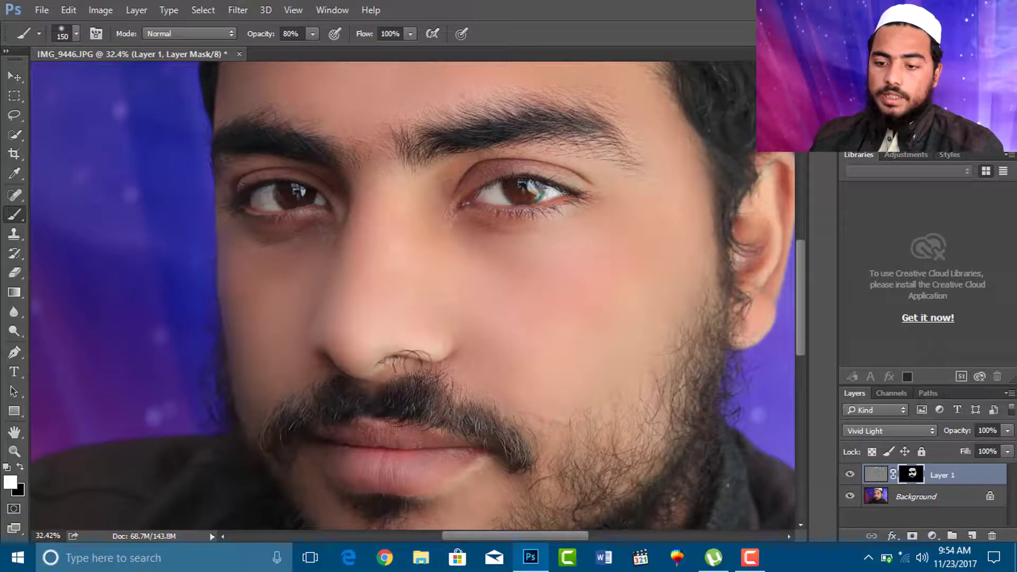
pyautogui.scroll(-3, 397, 354)
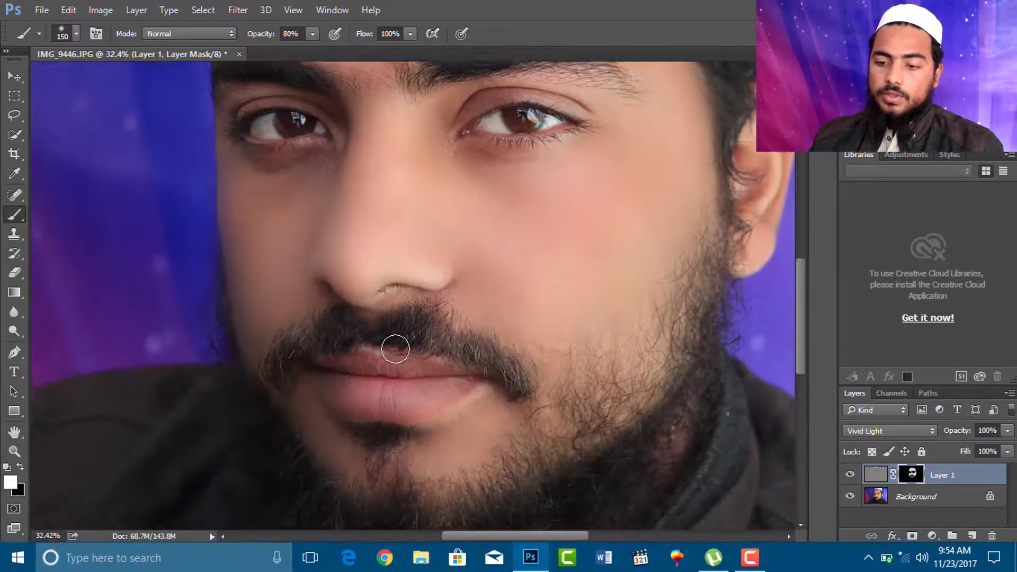
# Examine the smoothed skin across the forehead, nose, cheeks, lips and beard edge, and look over the whole portrait
pyautogui.scroll(-1, 395, 349)
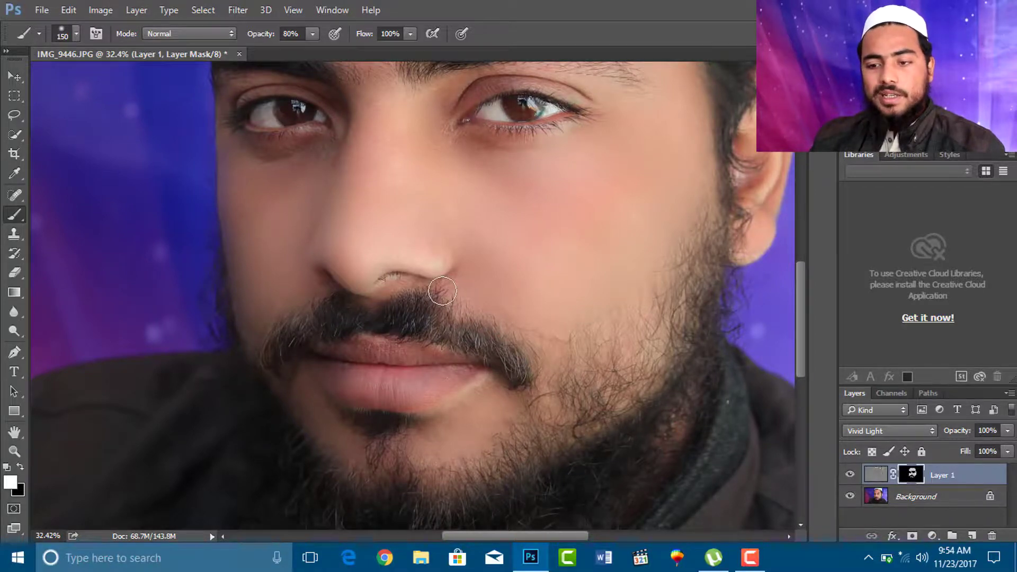
pyautogui.scroll(3, 434, 286)
pyautogui.scroll(3, 433, 282)
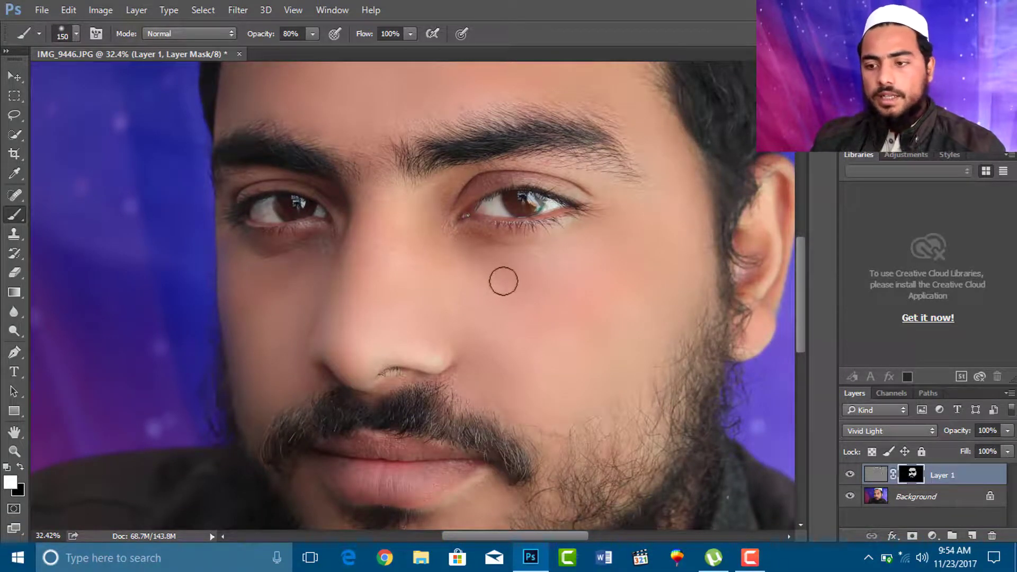
pyautogui.scroll(1, 547, 290)
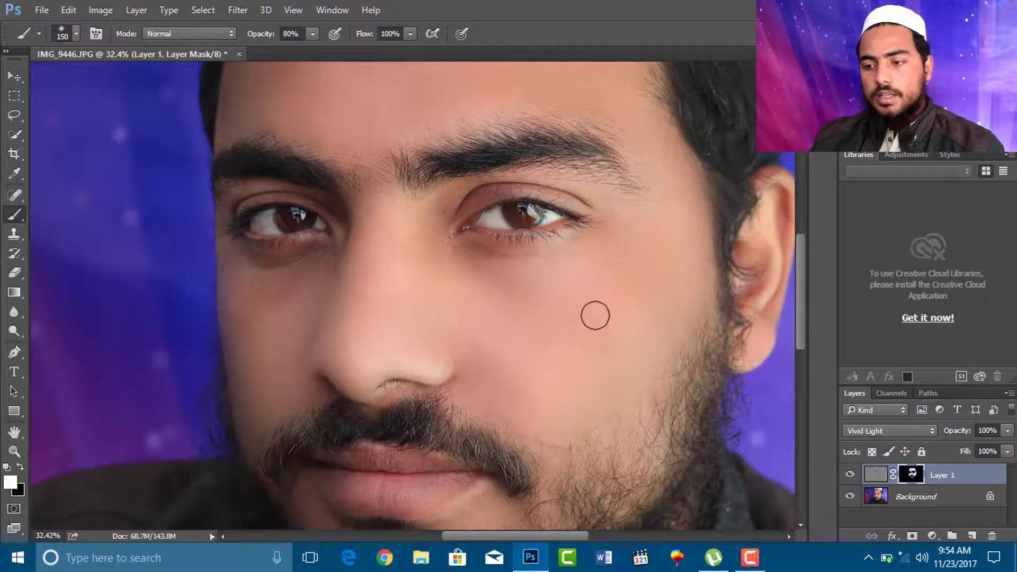
pyautogui.scroll(1, 297, 285)
pyautogui.scroll(1, 344, 284)
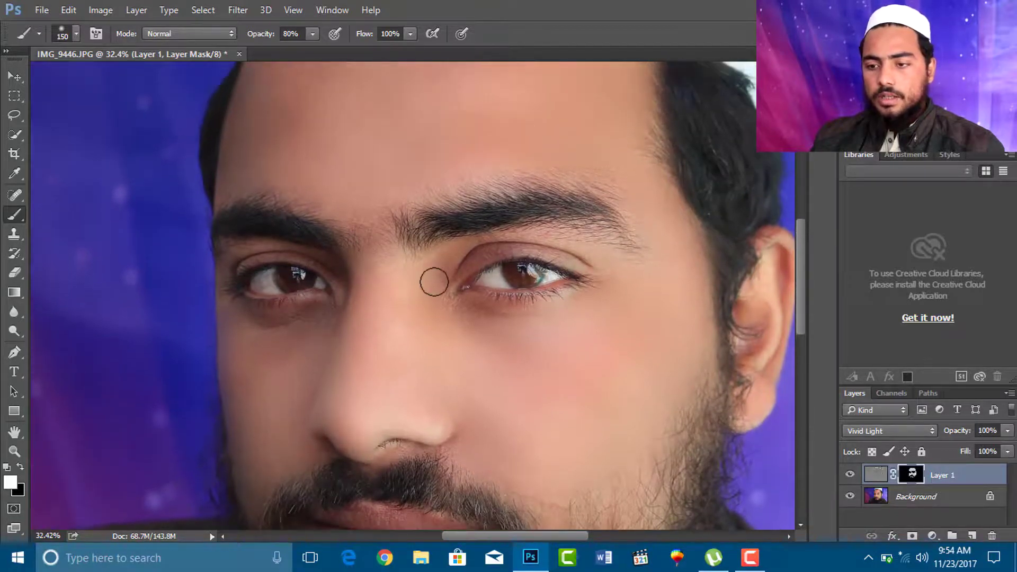
pyautogui.scroll(-1, 466, 273)
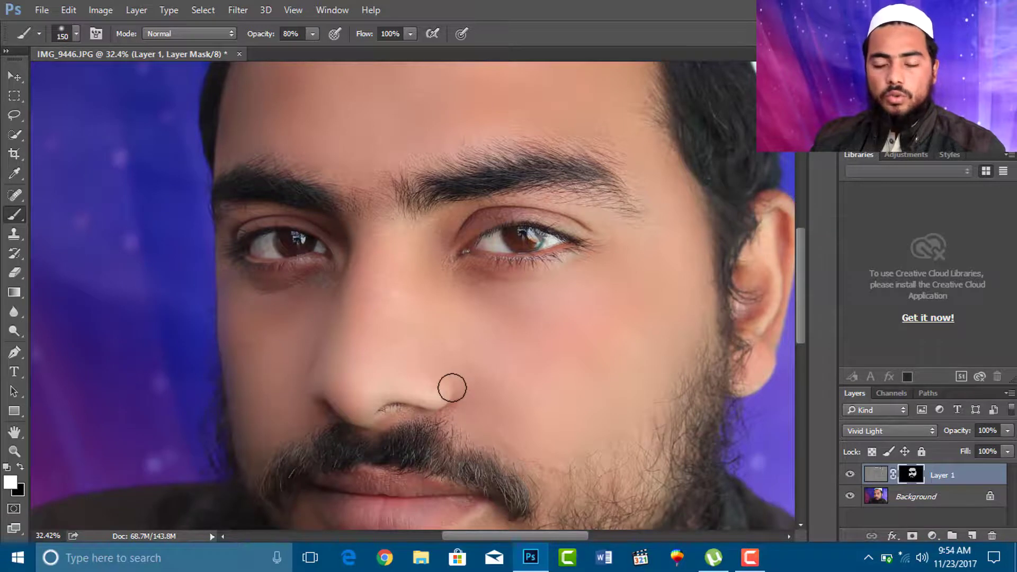
pyautogui.scroll(-1, 451, 388)
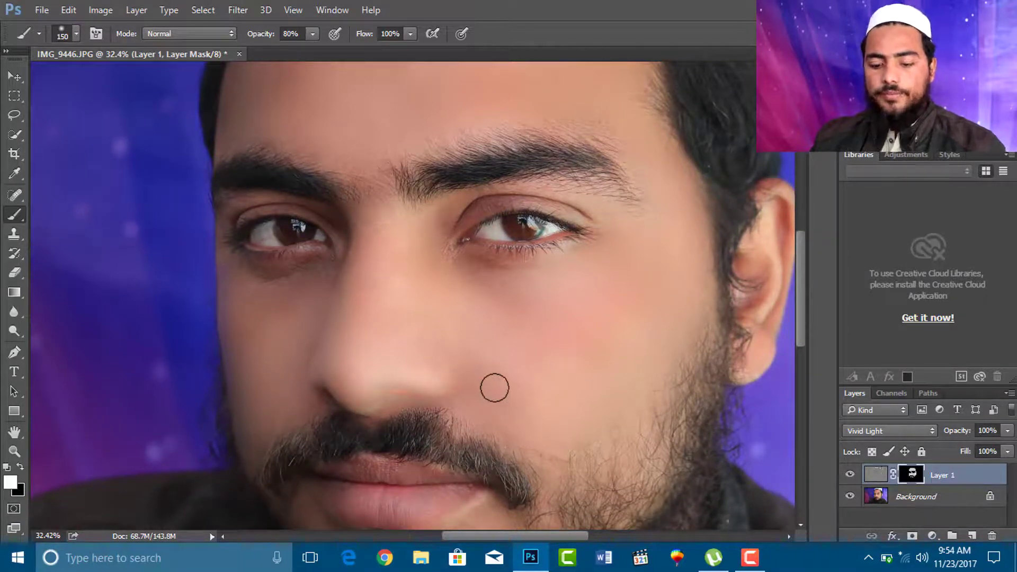
pyautogui.moveTo(491, 397); pyautogui.dragTo(410, 393)
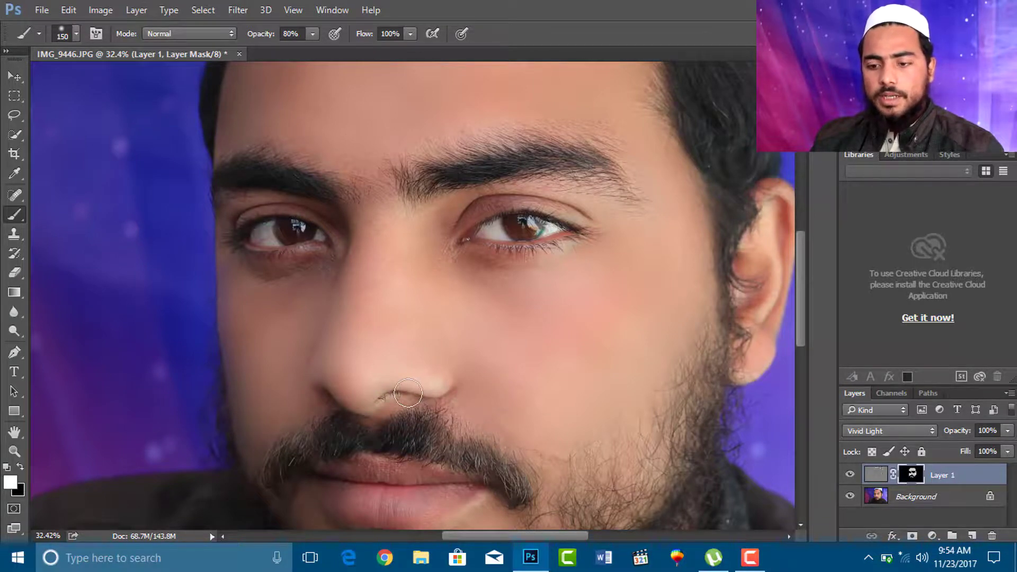
pyautogui.scroll(-5, 407, 392)
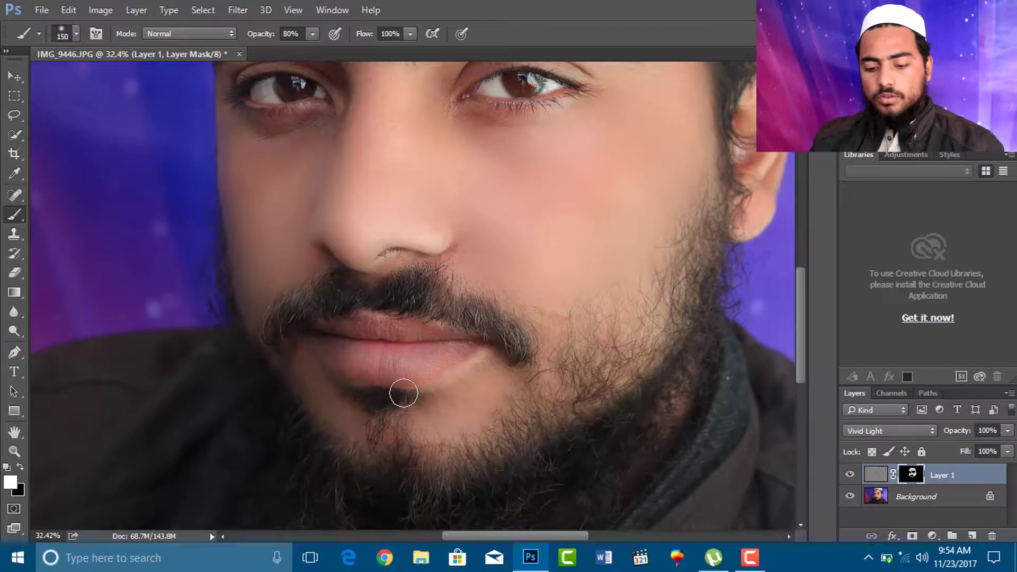
pyautogui.scroll(-6, 403, 393)
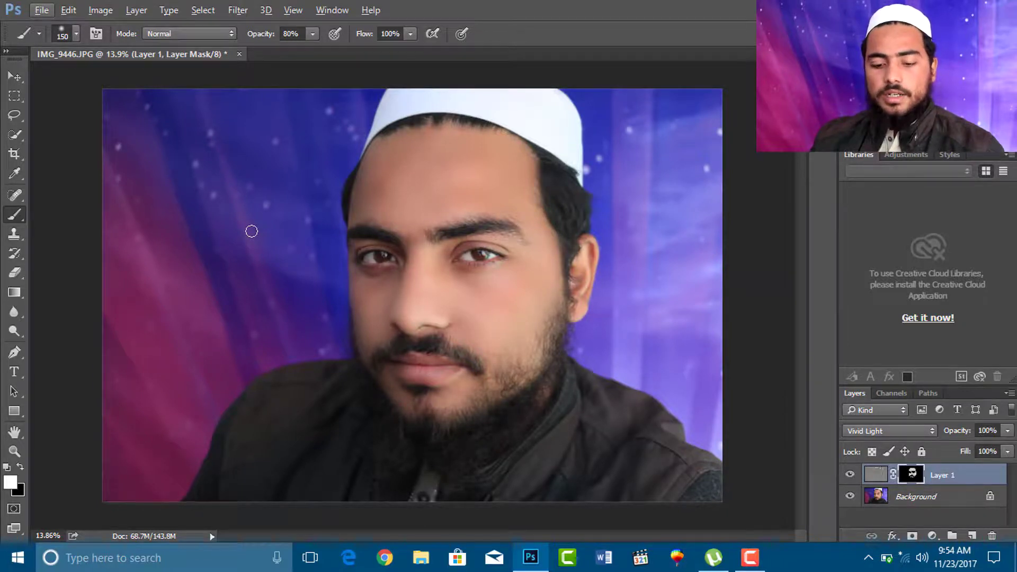
pyautogui.press('alt')
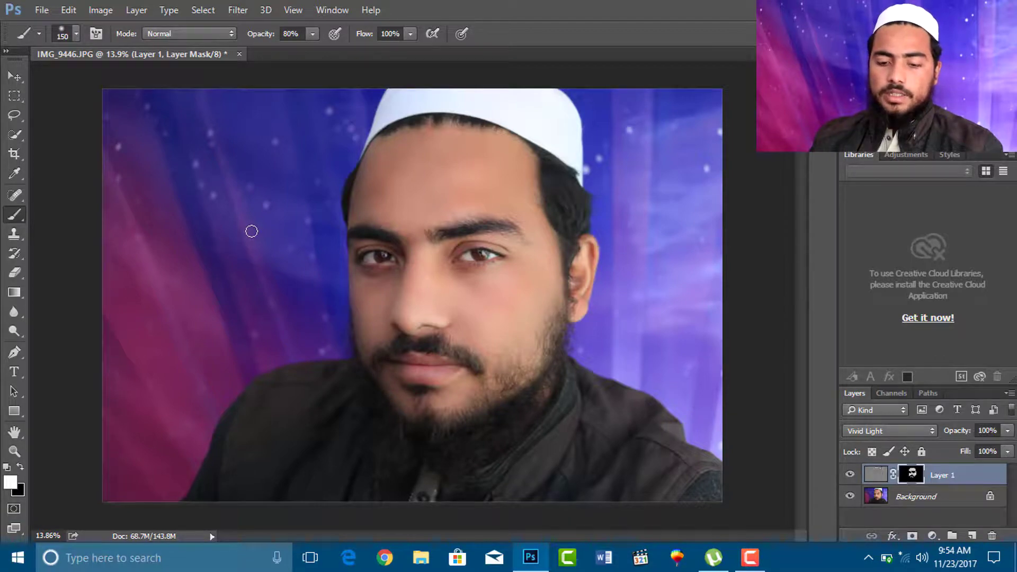
pyautogui.hotkey('ctrl', 'shift', 'a')
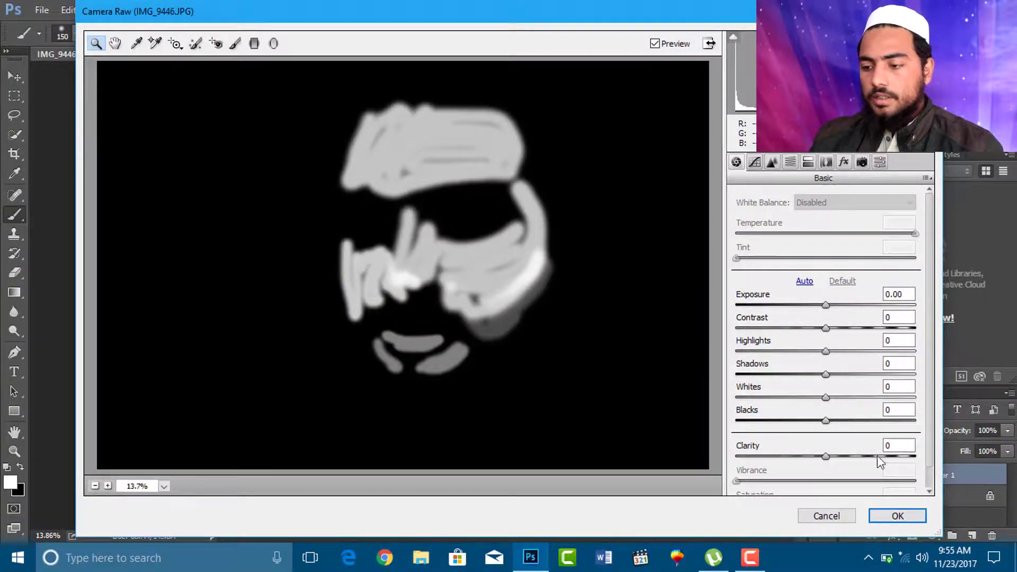
pyautogui.click(827, 515)
# Select the Background layer and run the Camera Raw Filter on it with default settings
pyautogui.click(882, 501)
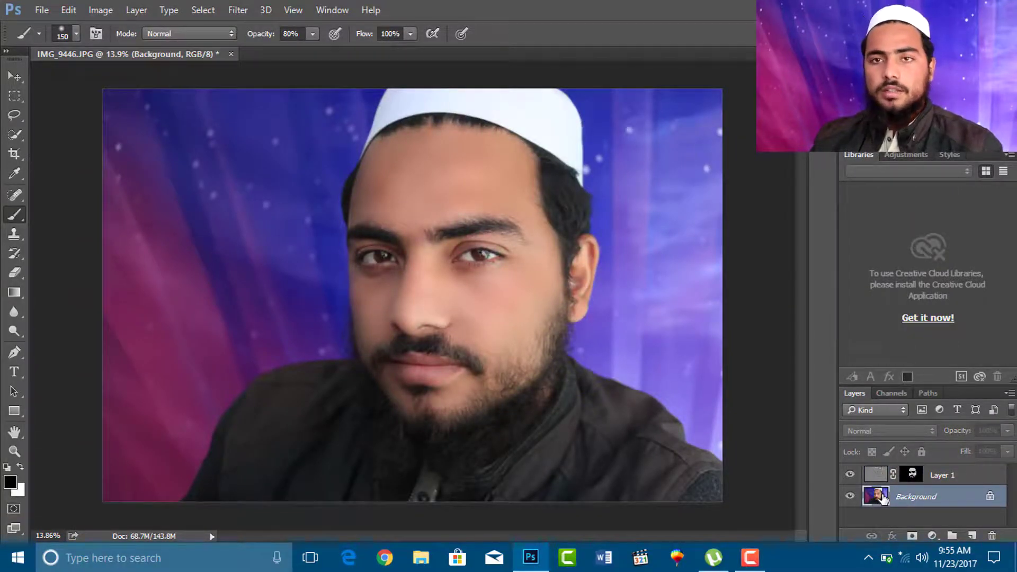
pyautogui.hotkey('ctrl', 'shift', 'a')
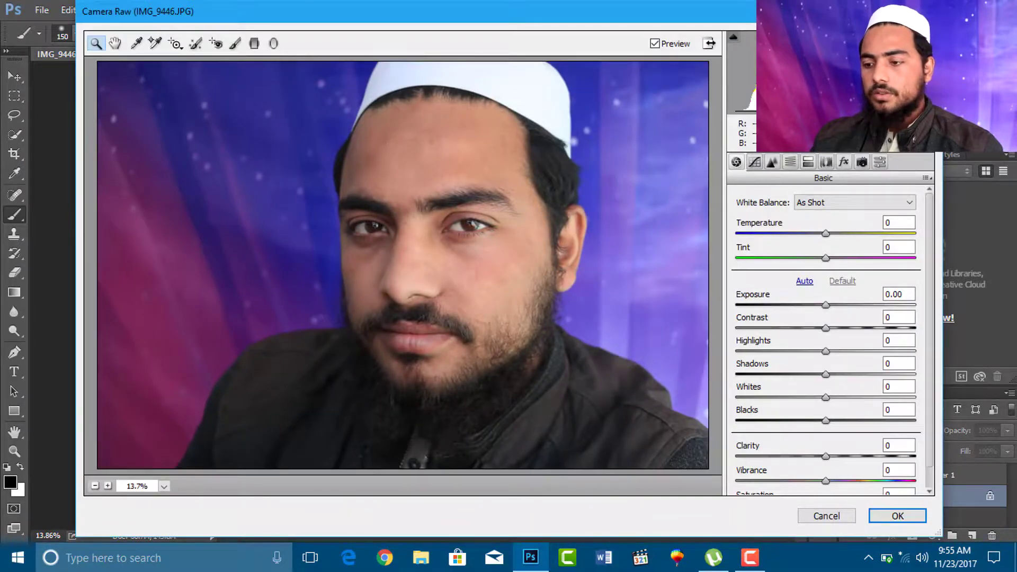
pyautogui.click(897, 515)
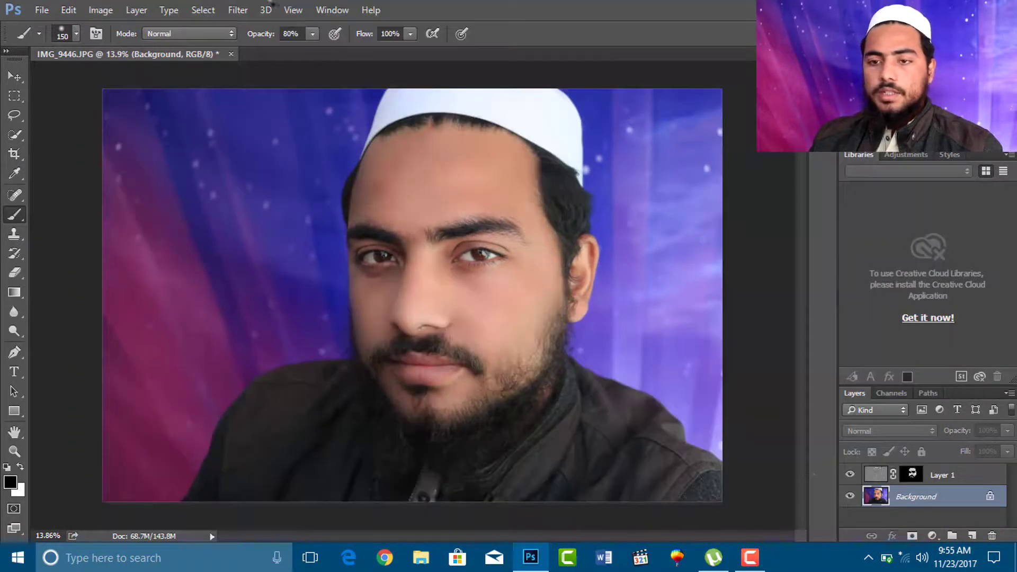
# Try automatic tone correction on the Background in the Camera Raw Filter, with Contrast raised to +23
pyautogui.click(247, 12)
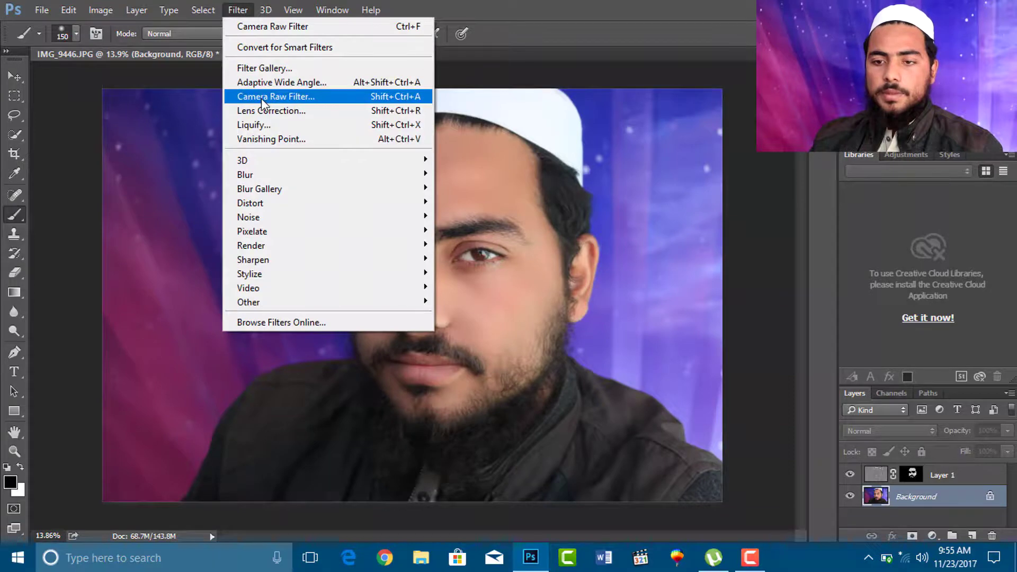
pyautogui.click(262, 98)
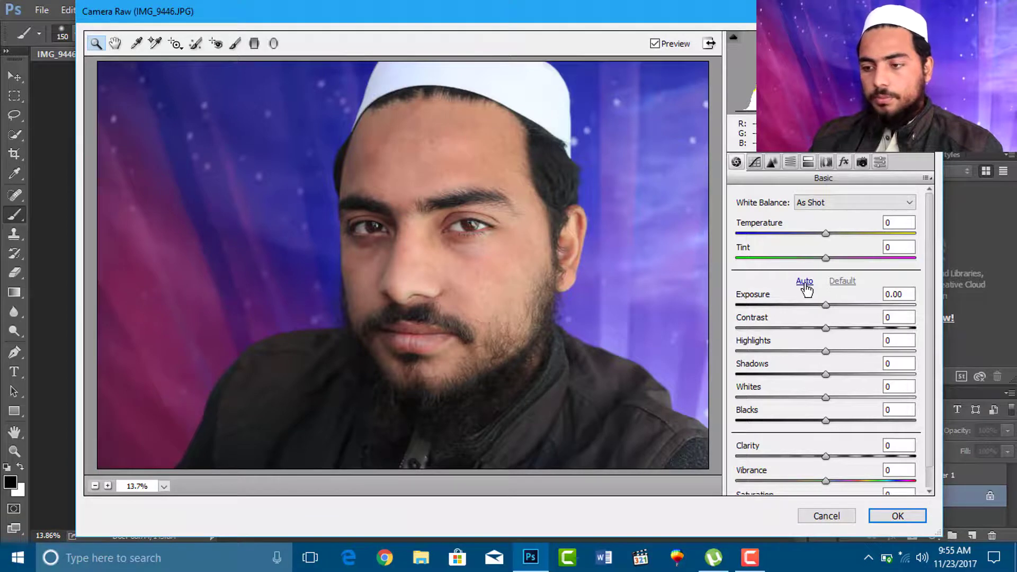
pyautogui.click(803, 281)
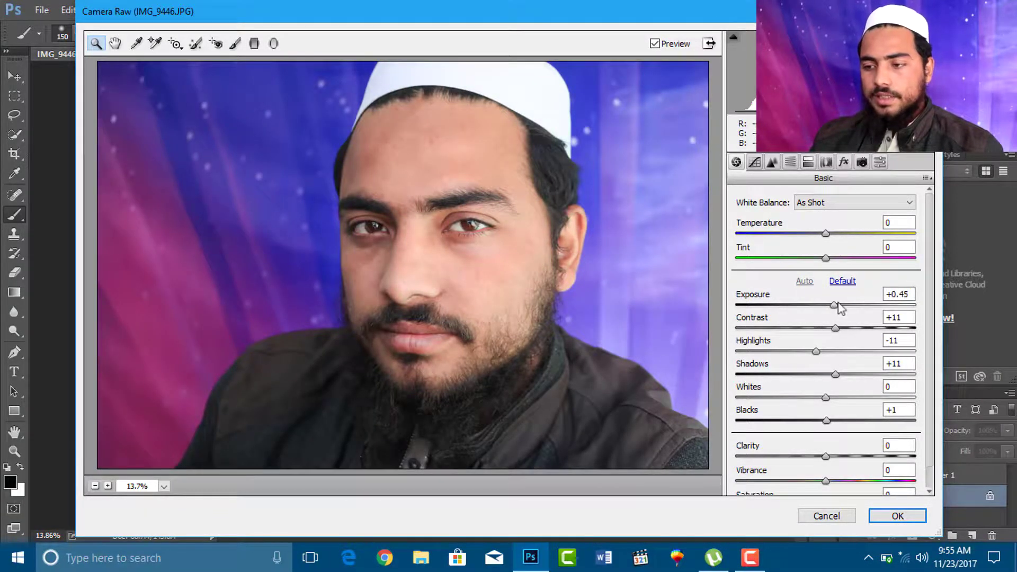
pyautogui.click(847, 327)
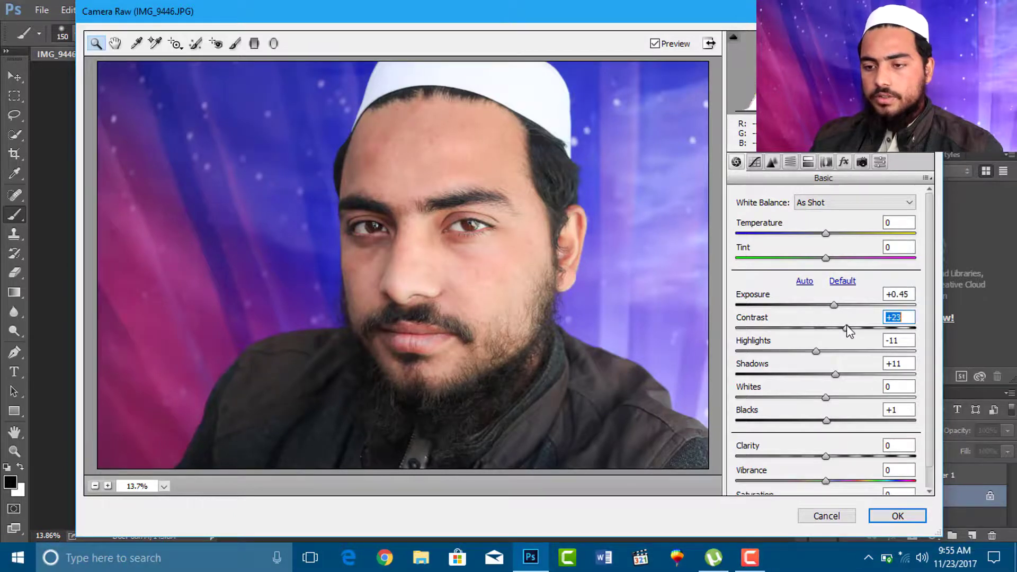
# Try brightening the skin by setting the Oranges luminance to +38, and apply the Camera Raw Filter
pyautogui.click(790, 161)
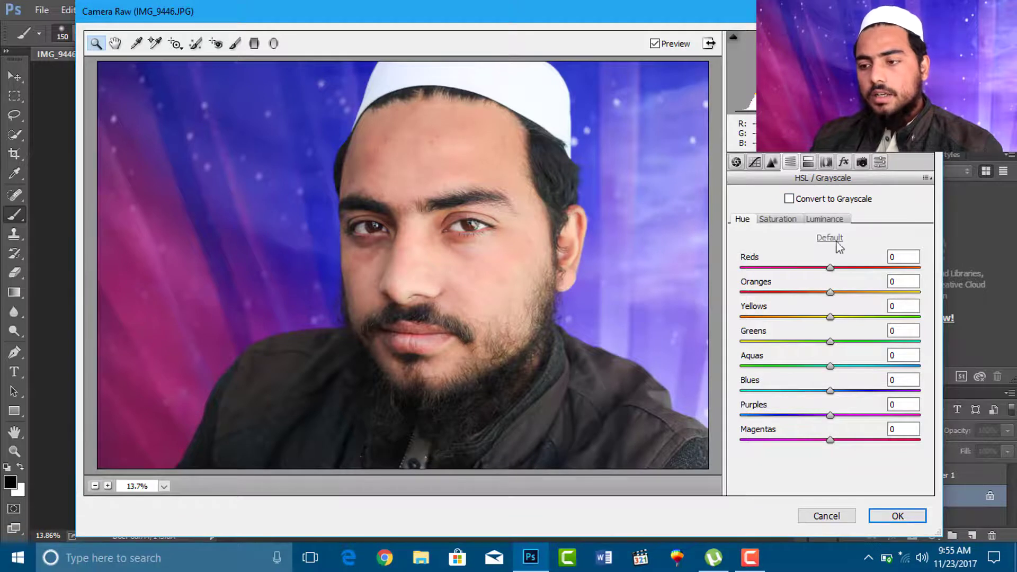
pyautogui.click(830, 220)
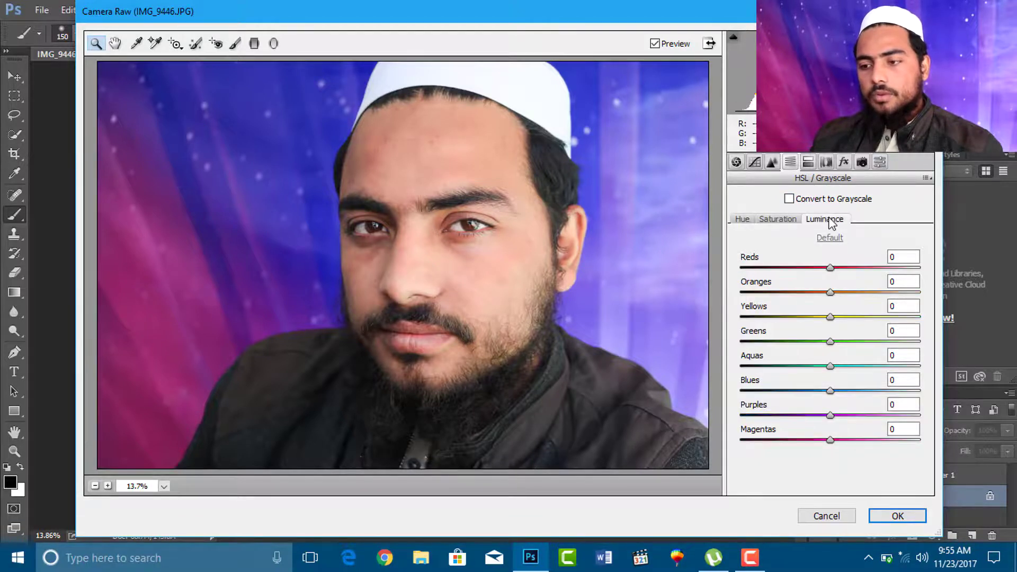
pyautogui.click(850, 292)
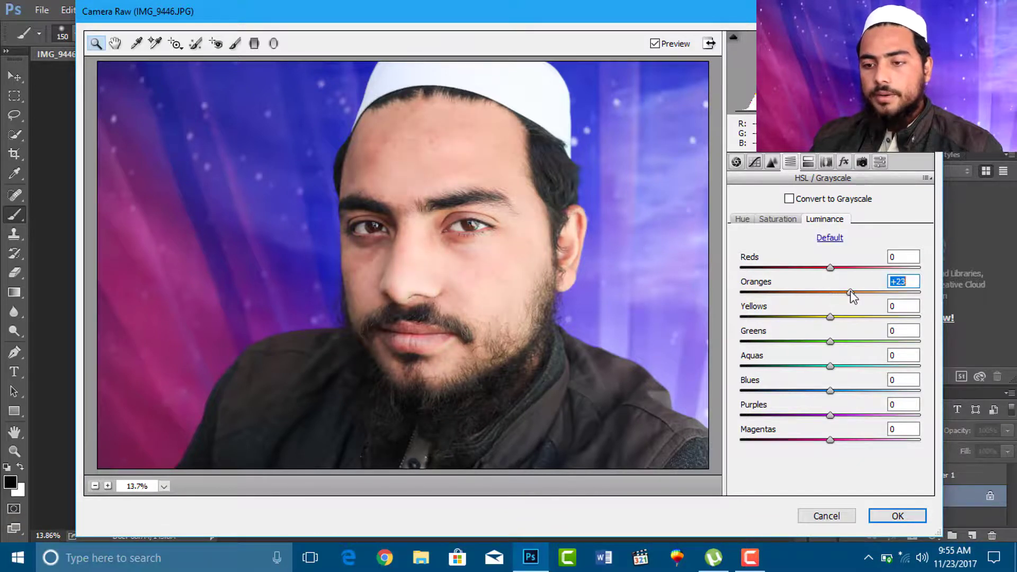
pyautogui.click(864, 293)
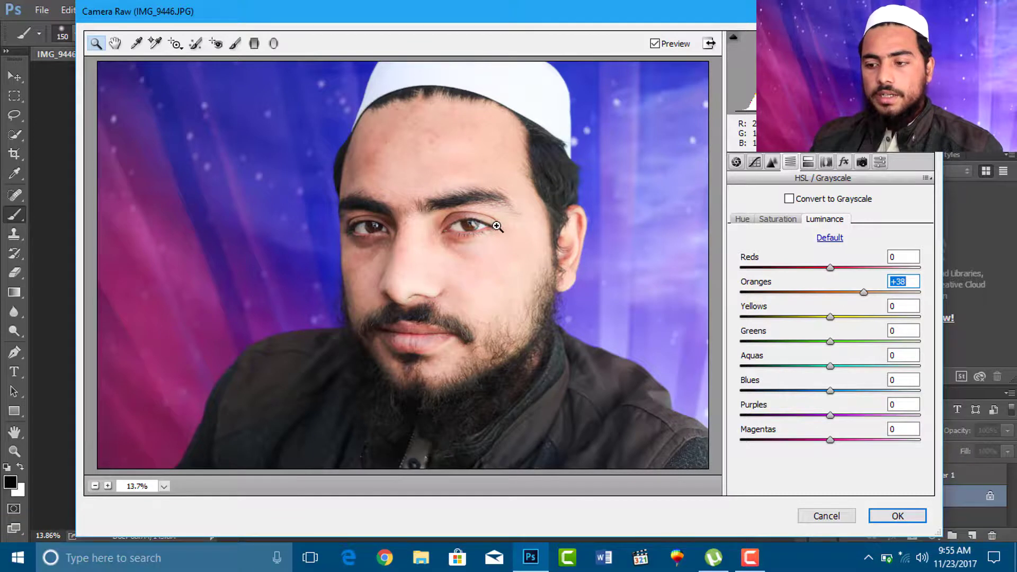
pyautogui.click(896, 516)
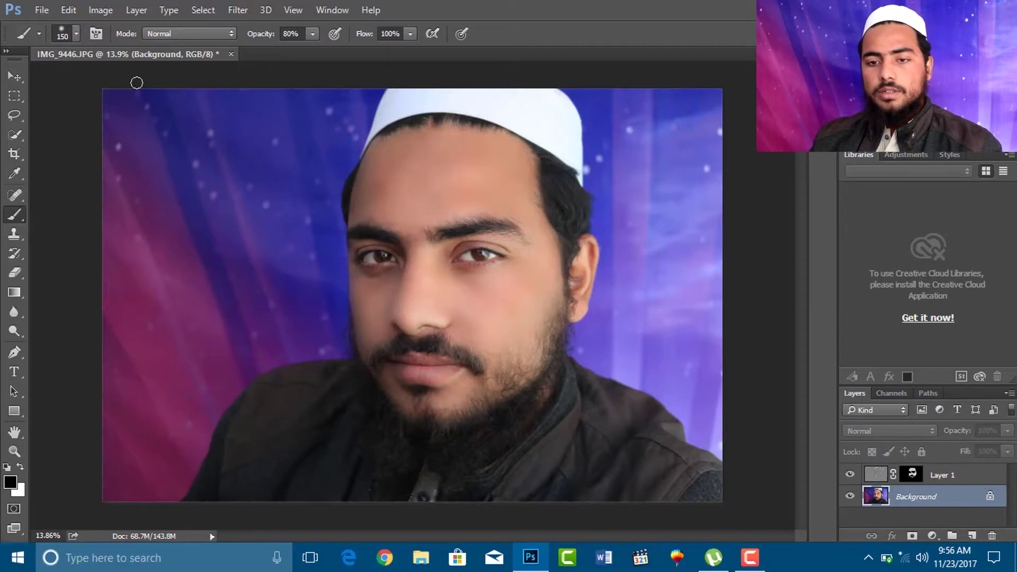
# Start the Camera Raw Filter on the Background, apply automatic tone correction and set Exposure to +0.15
pyautogui.hotkey('ctrl', 'shift', 'a')
pyautogui.click(811, 283)
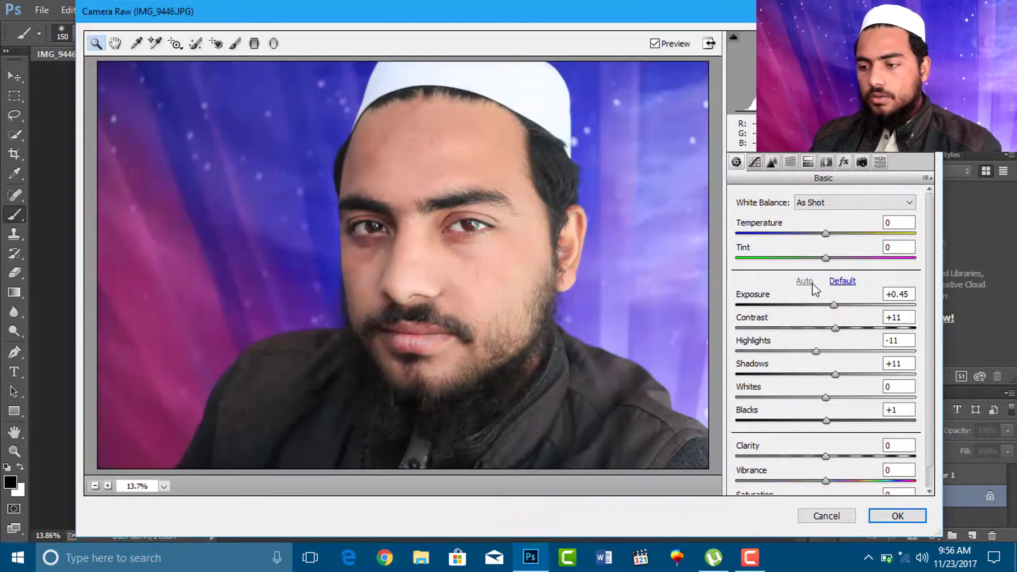
pyautogui.moveTo(834, 305); pyautogui.dragTo(828, 306)
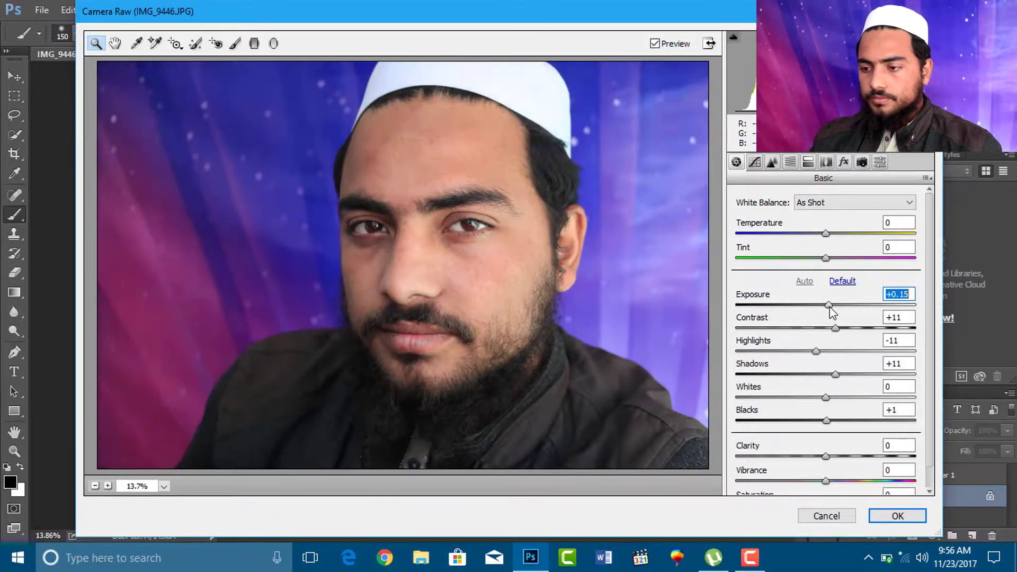
# Set the Oranges luminance to +8 in the HSL adjustments and apply the Camera Raw Filter
pyautogui.click(790, 162)
pyautogui.click(788, 165)
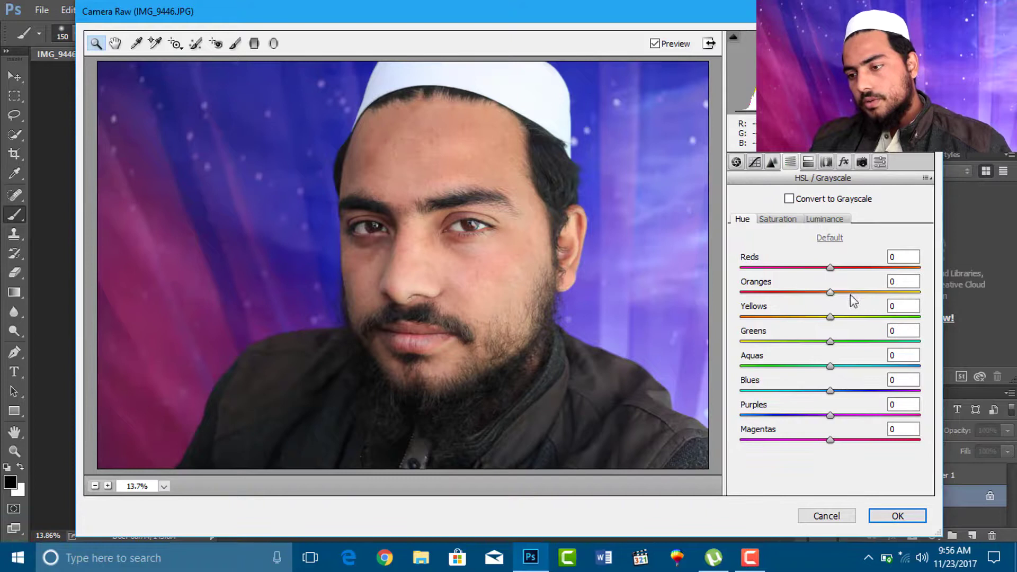
pyautogui.click(831, 221)
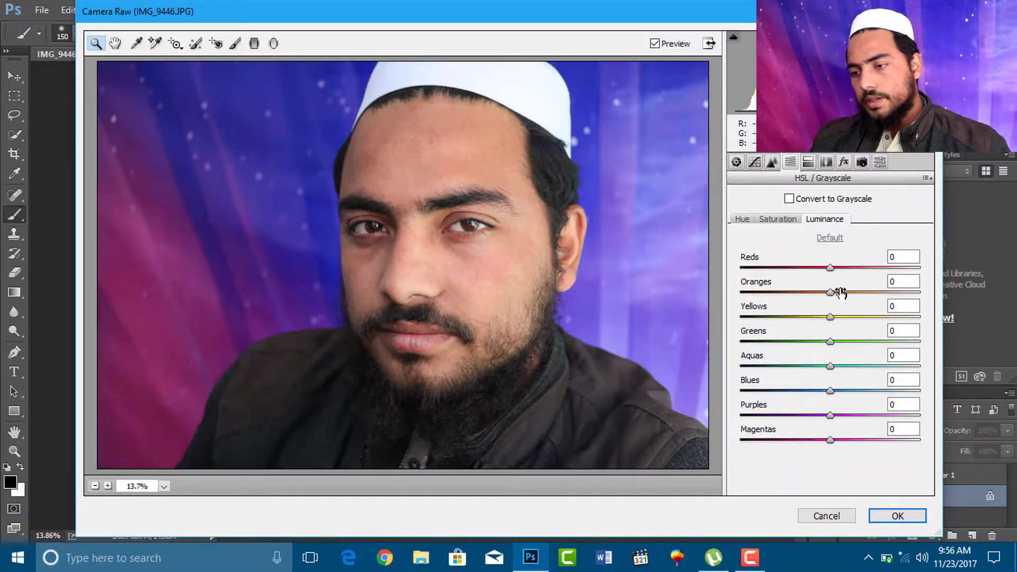
pyautogui.click(840, 292)
pyautogui.moveTo(841, 291); pyautogui.dragTo(836, 293)
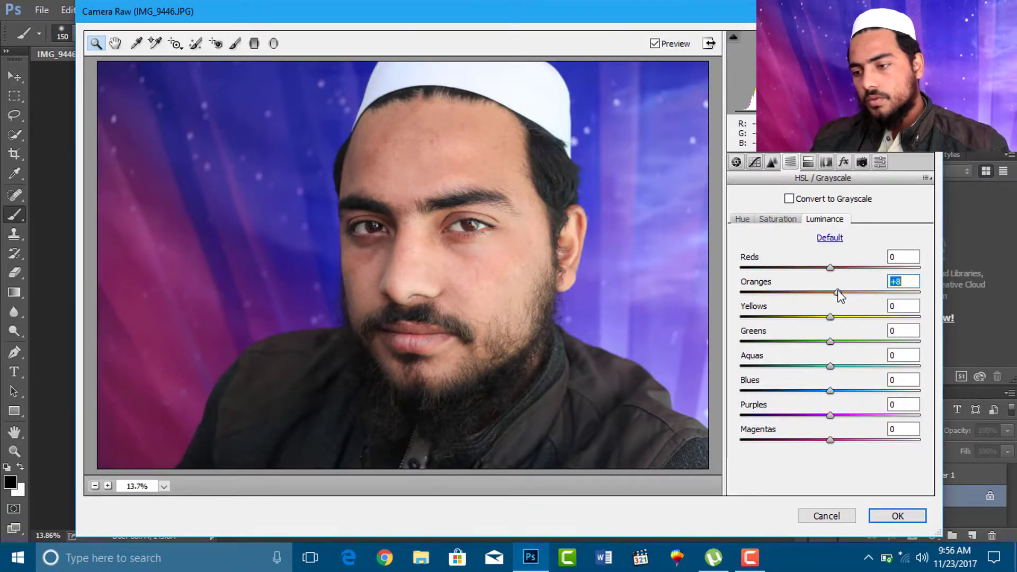
pyautogui.click(896, 516)
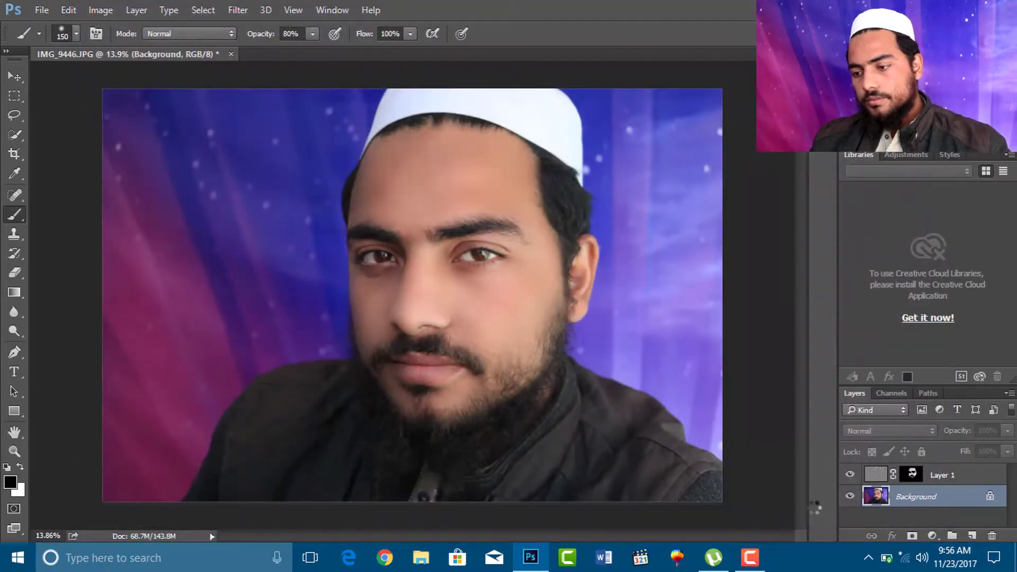